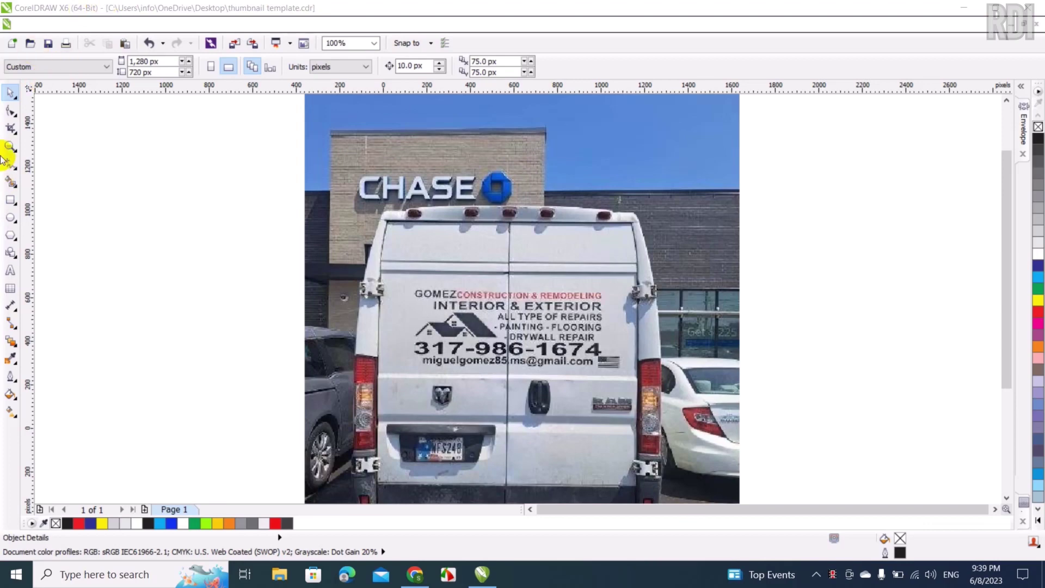
Pick the Bézier tool from the Curve flyout.
left_click(18, 169)
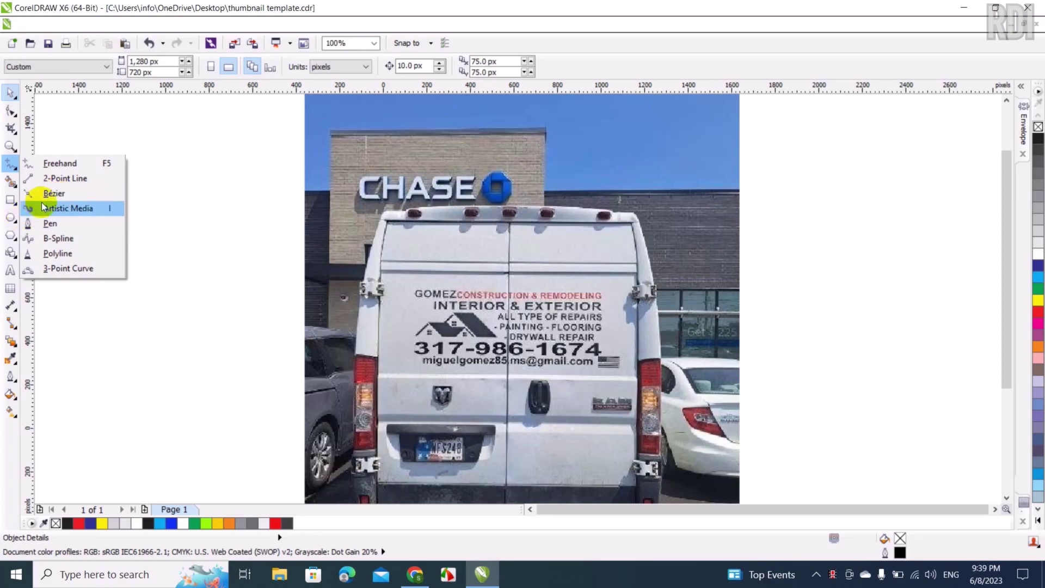
left_click(69, 196)
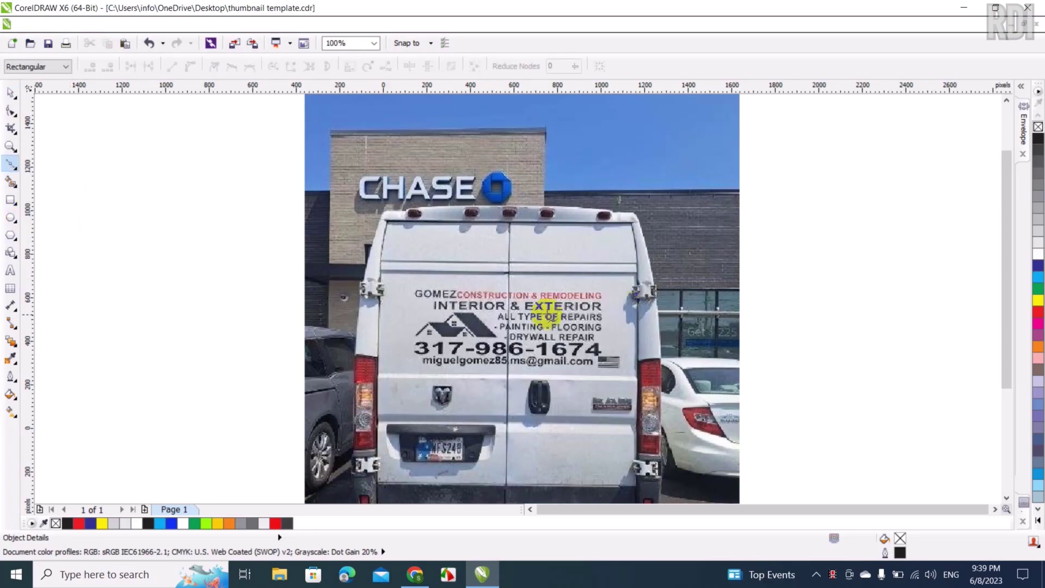
scroll(514, 323, "up", 1)
scroll(466, 331, "up", 2)
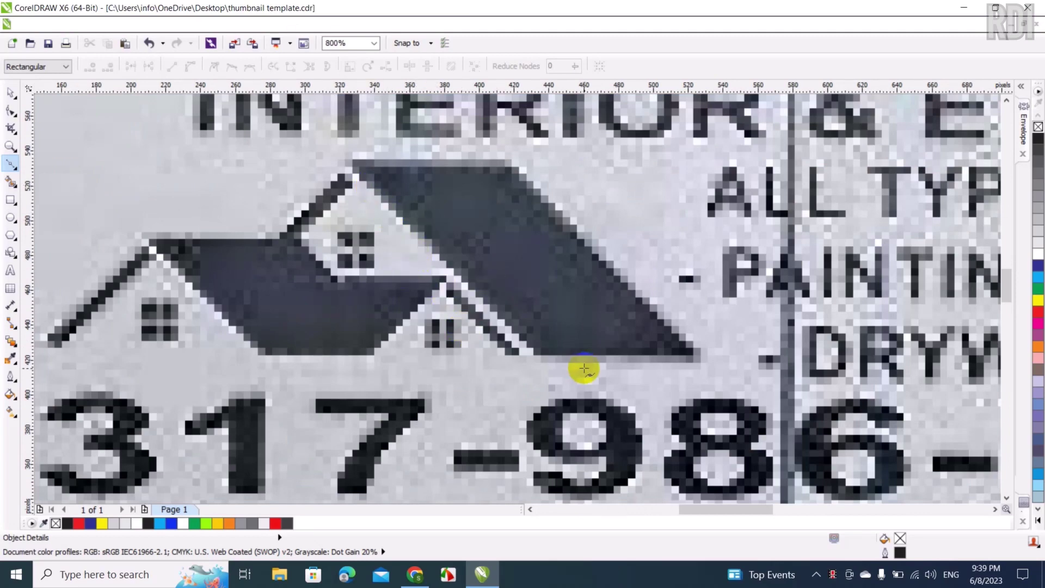
Trace the right roof as a closed outline from its apex and select it.
left_click(353, 169)
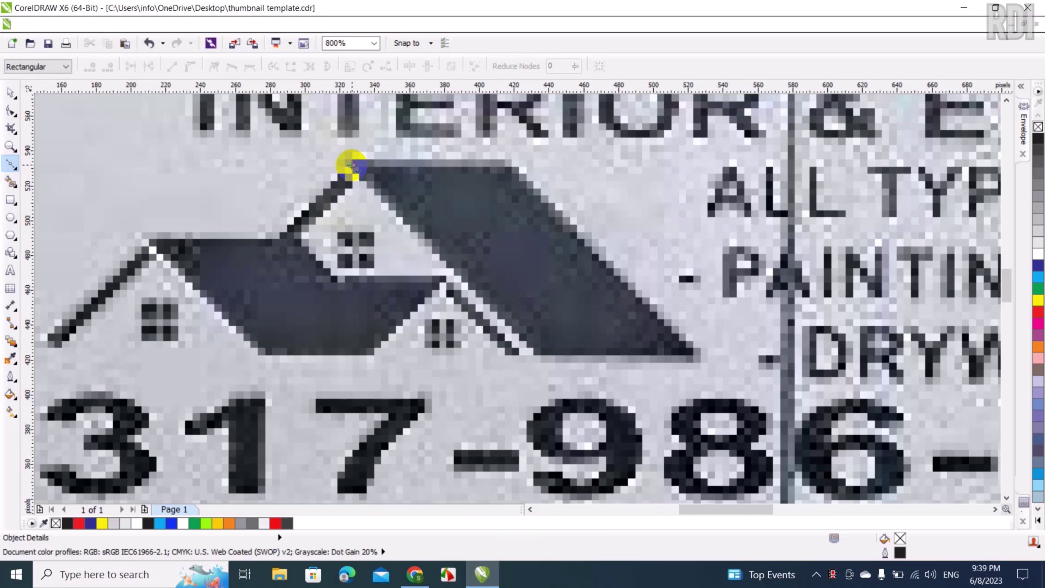
left_click(507, 165)
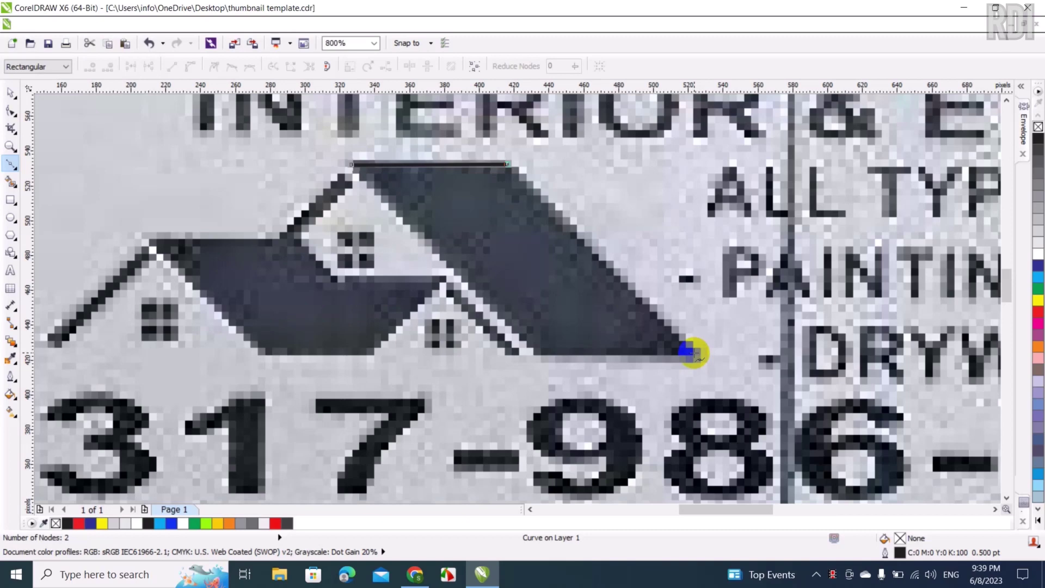
left_click(693, 351)
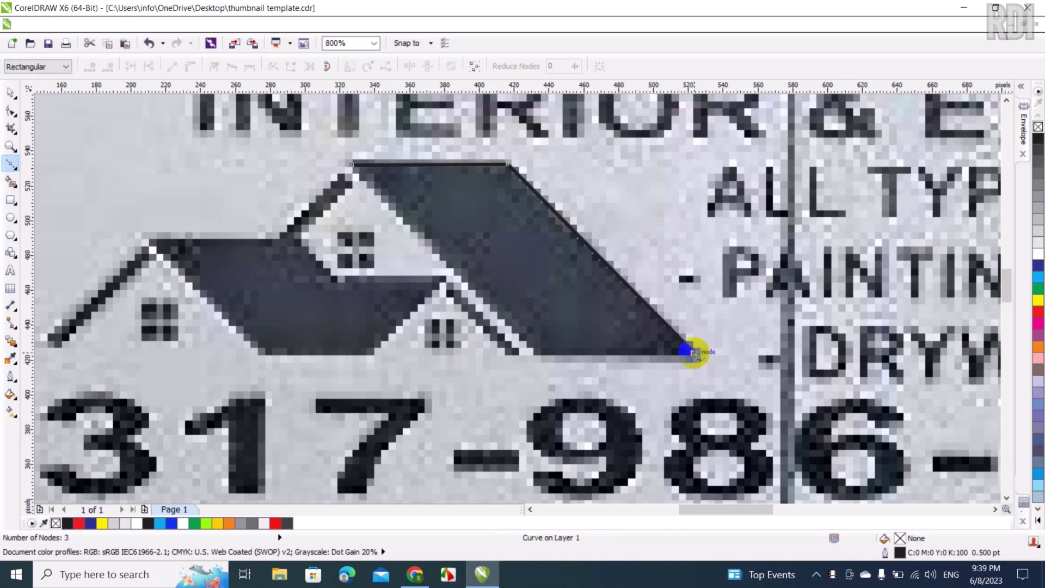
left_click(534, 354)
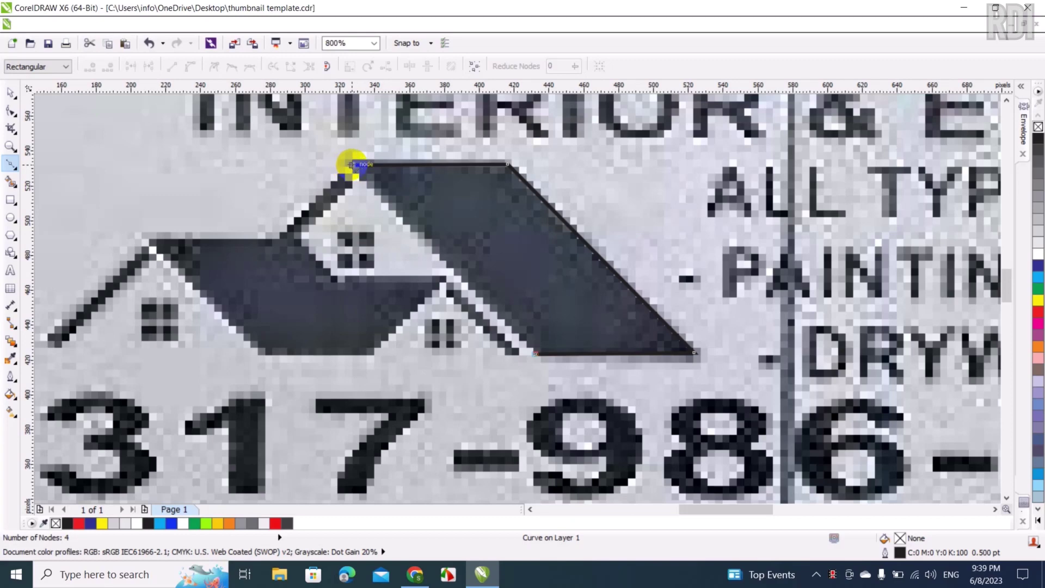
left_click(351, 165)
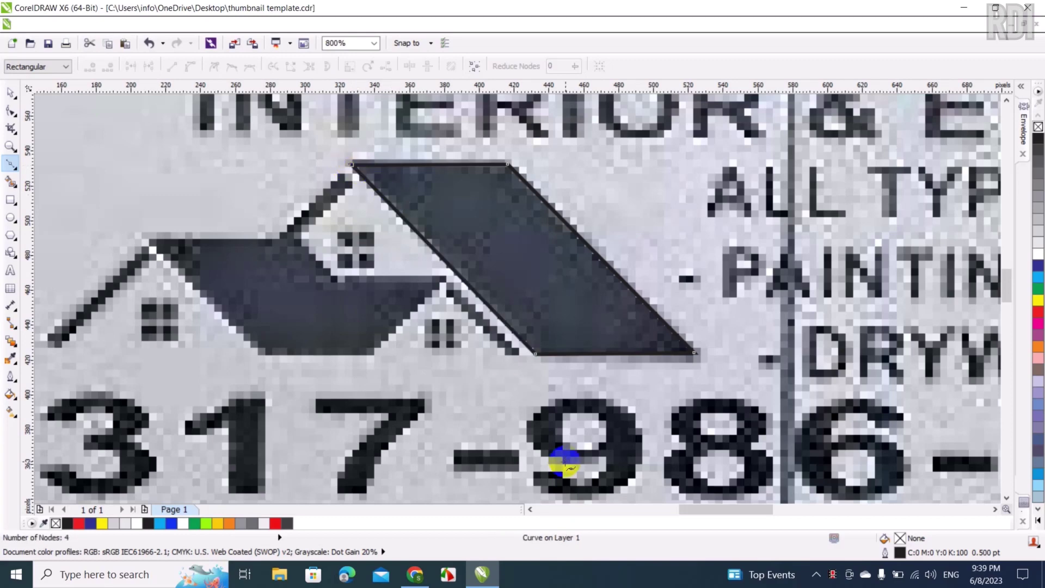
left_click(13, 93)
Trace the left roof, including its narrow strip toward the apex, as a closed shape.
left_click(14, 165)
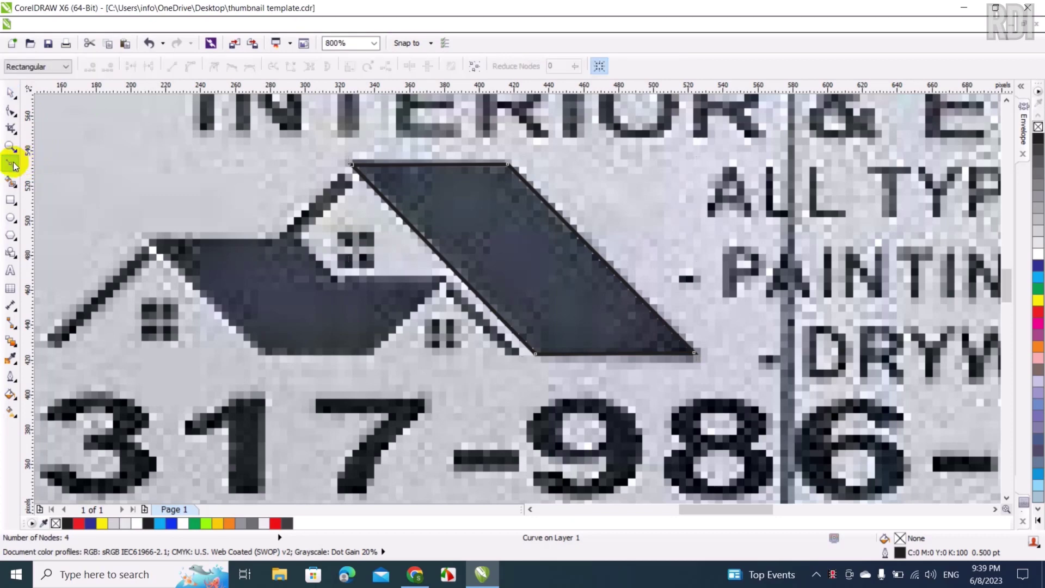
left_click(147, 239)
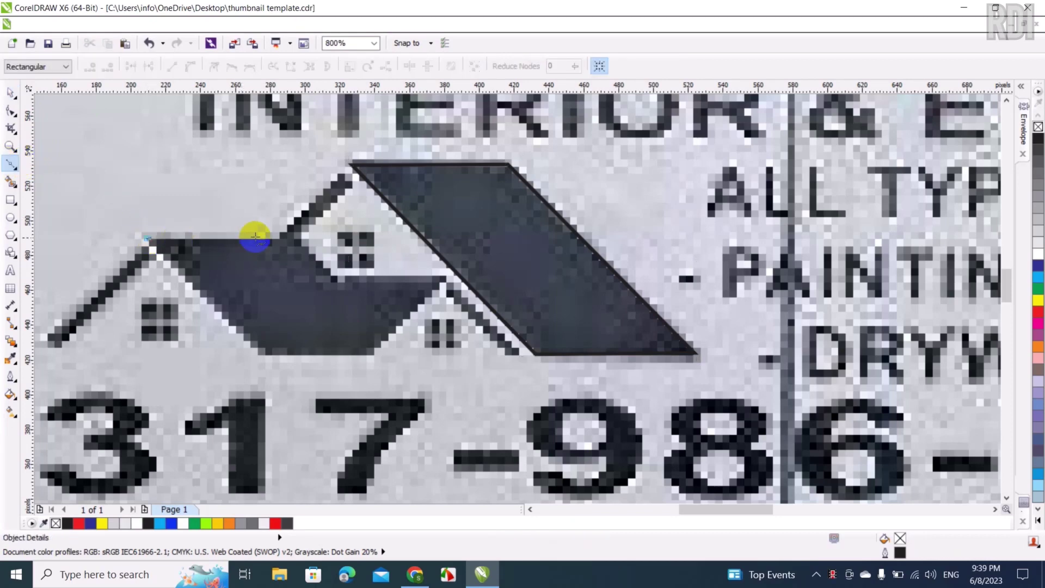
left_click(278, 237)
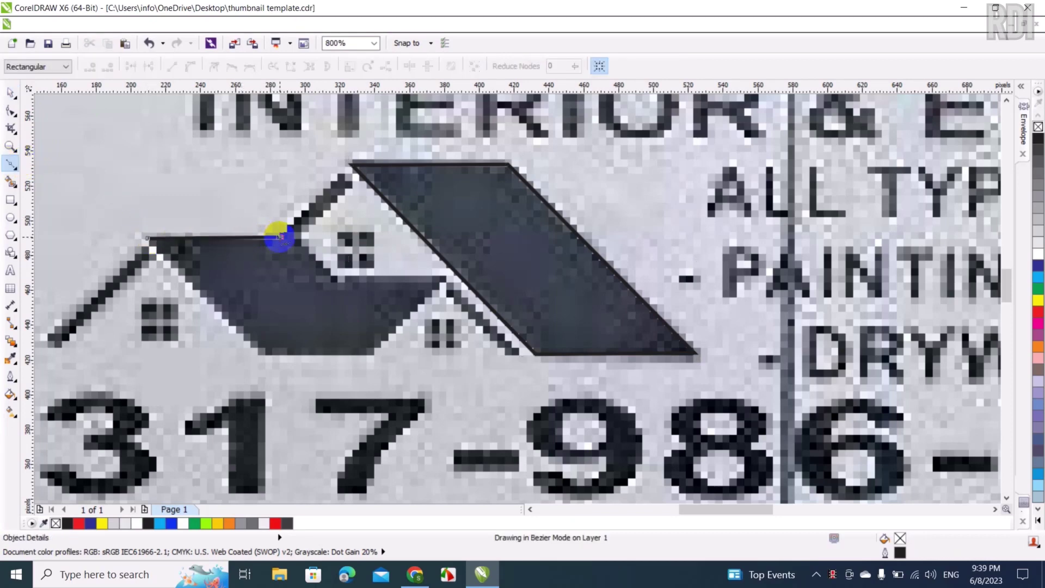
left_click(338, 173)
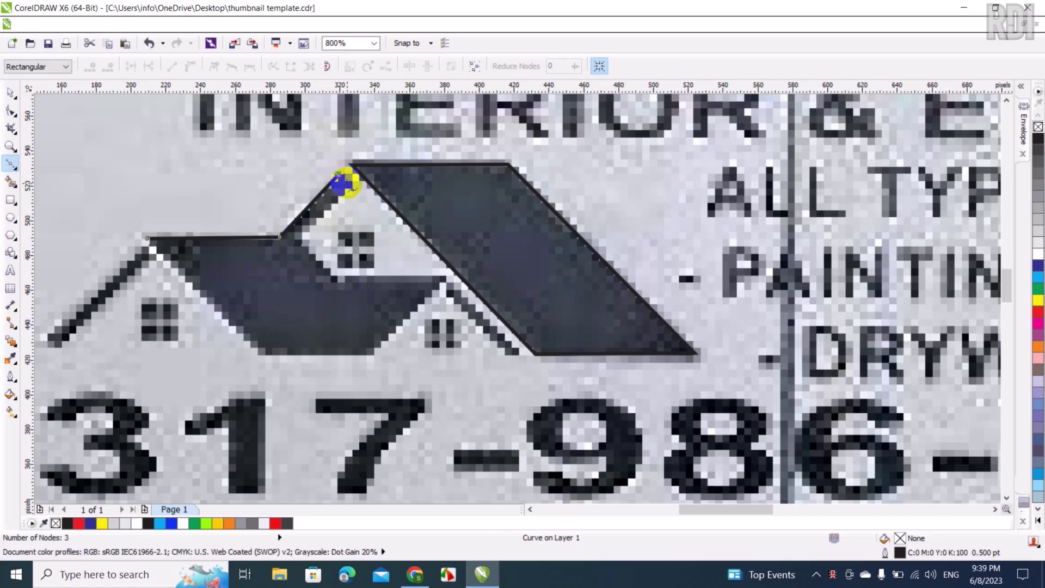
left_click(349, 185)
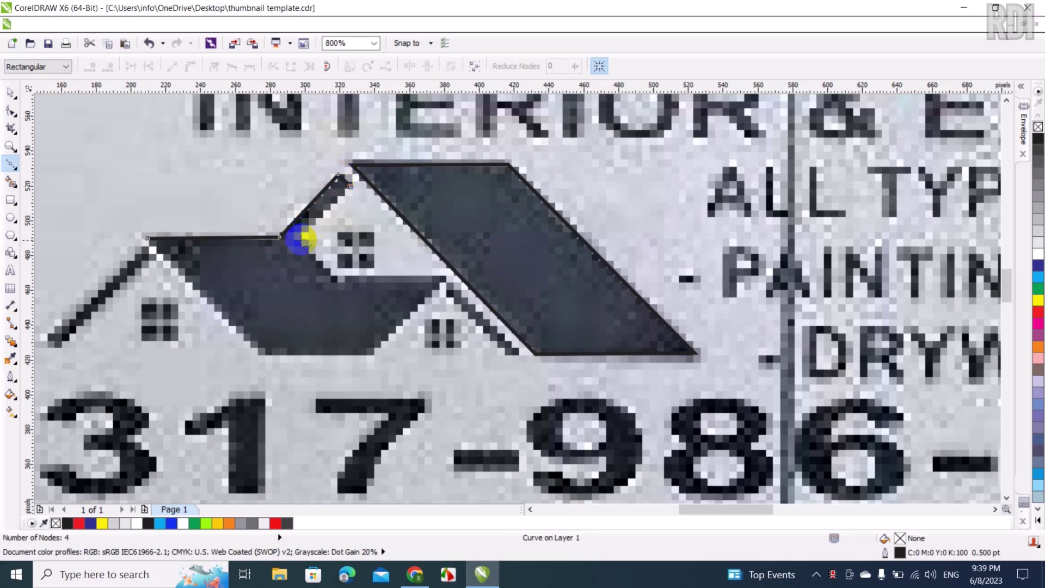
left_click(300, 239)
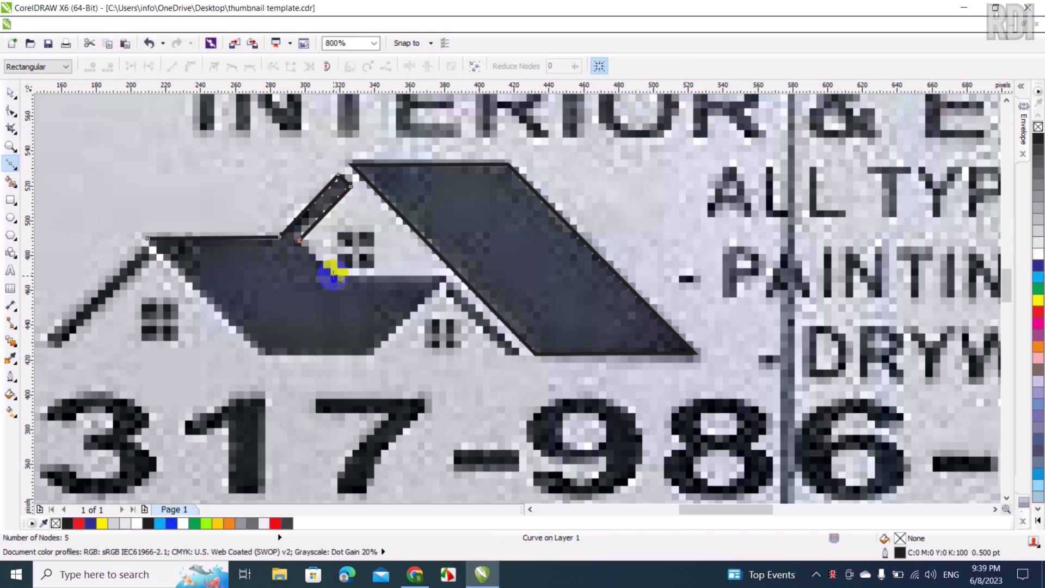
left_click(333, 277)
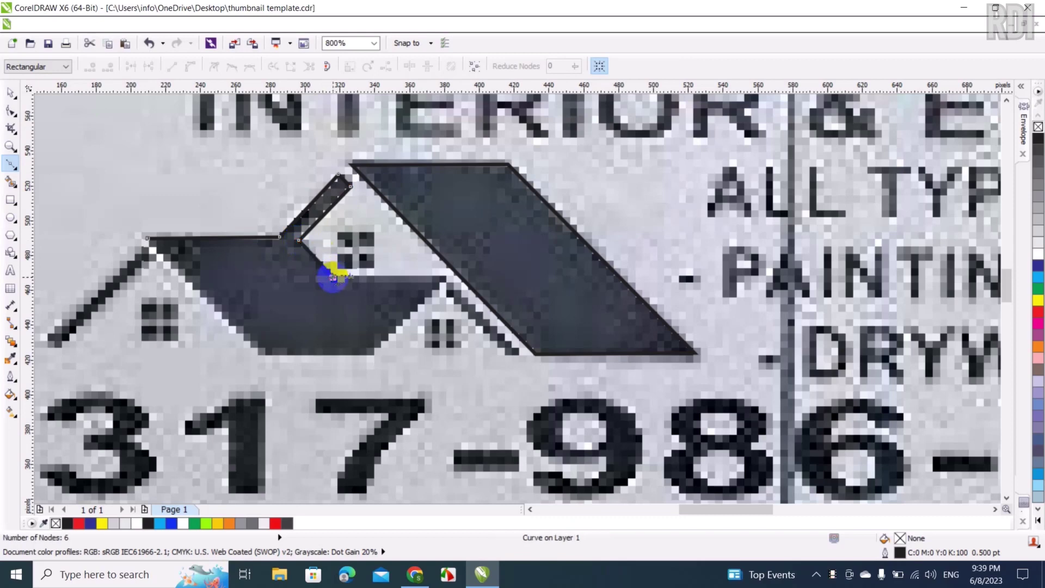
left_click(441, 282)
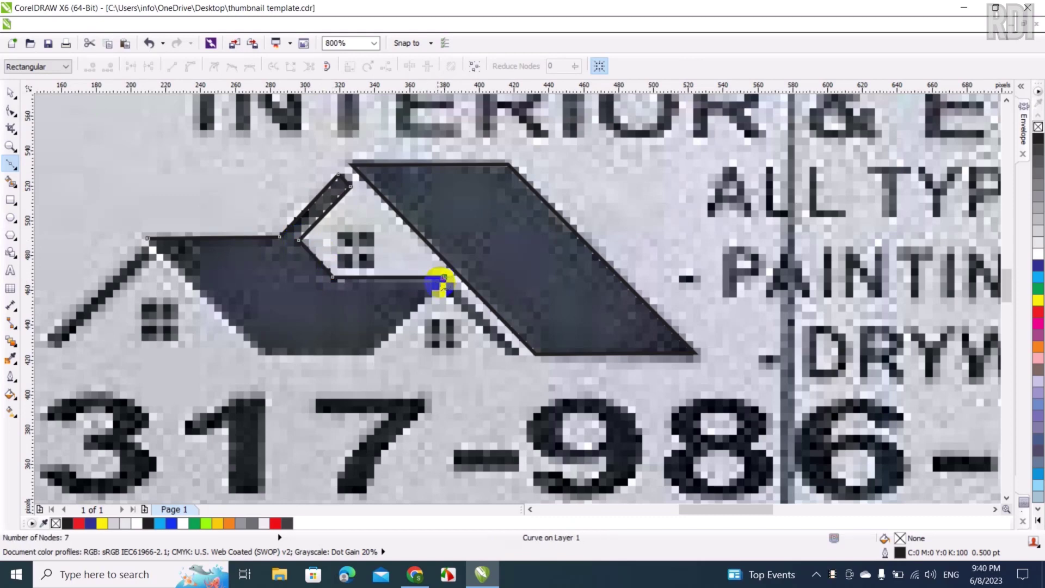
left_click(374, 353)
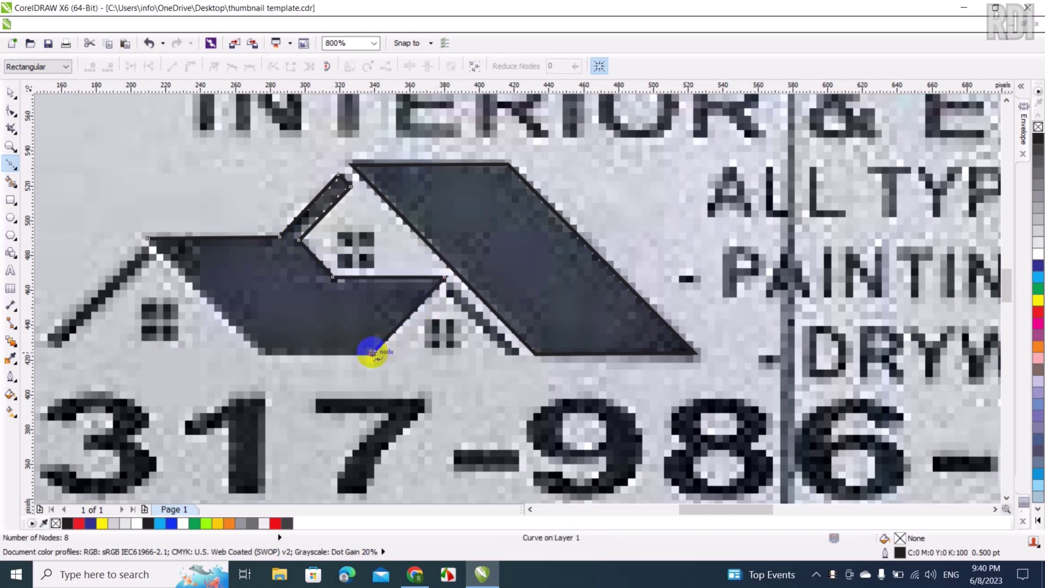
left_click(258, 353)
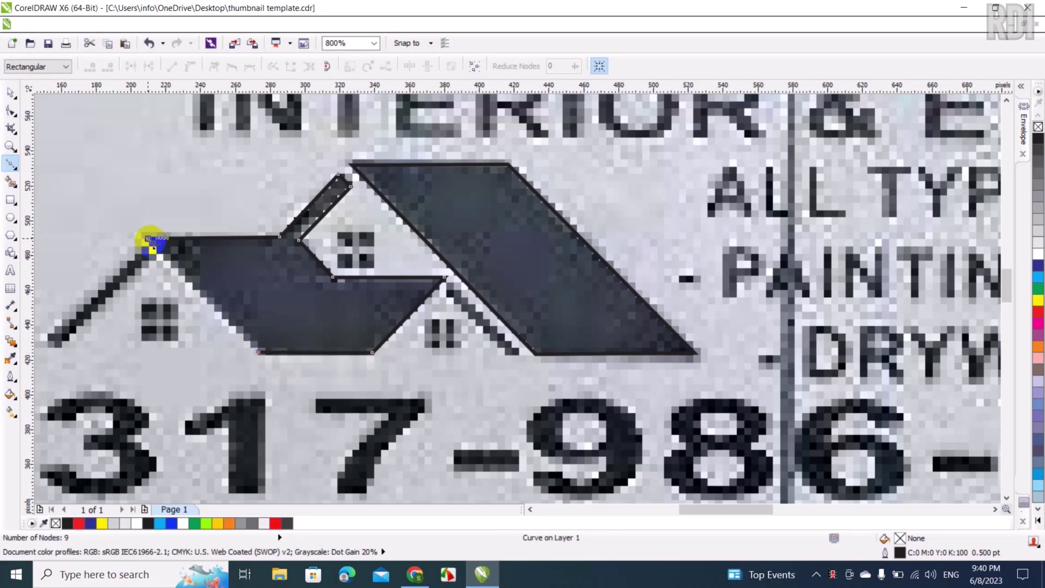
left_click(12, 95)
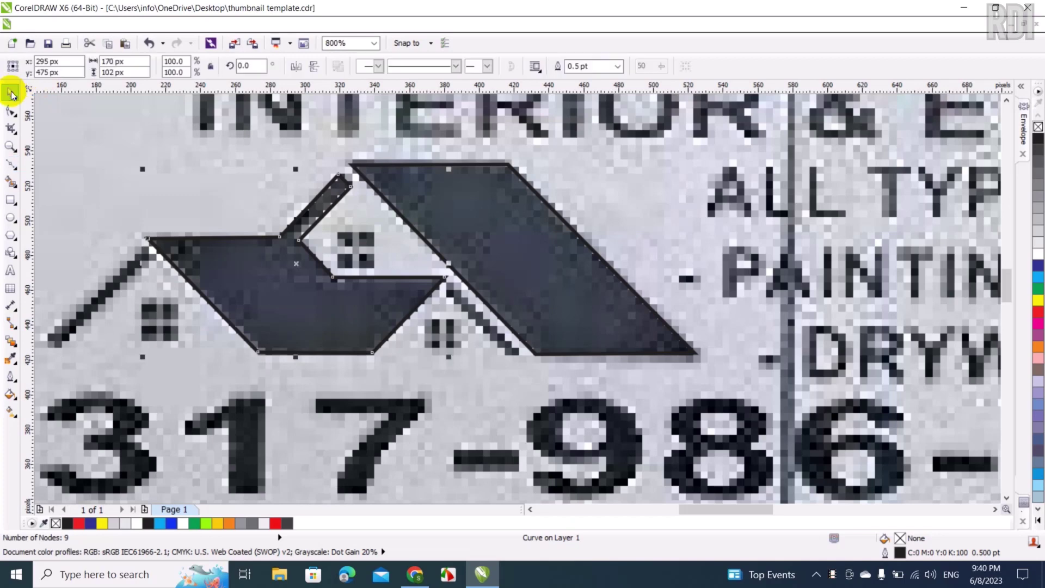
Trace the thin left eave as a closed four-node outline.
left_click(12, 164)
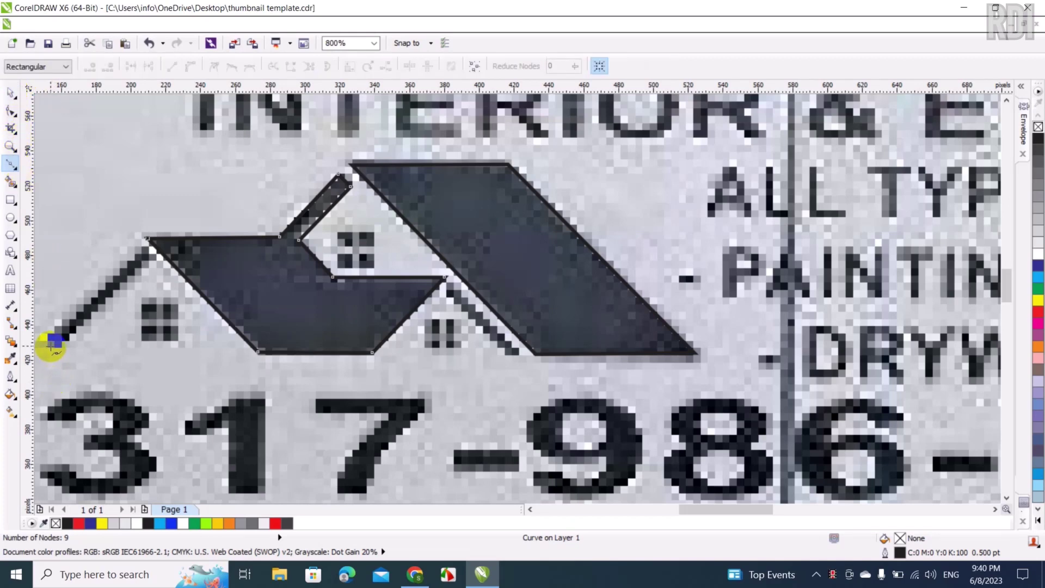
left_click(58, 344)
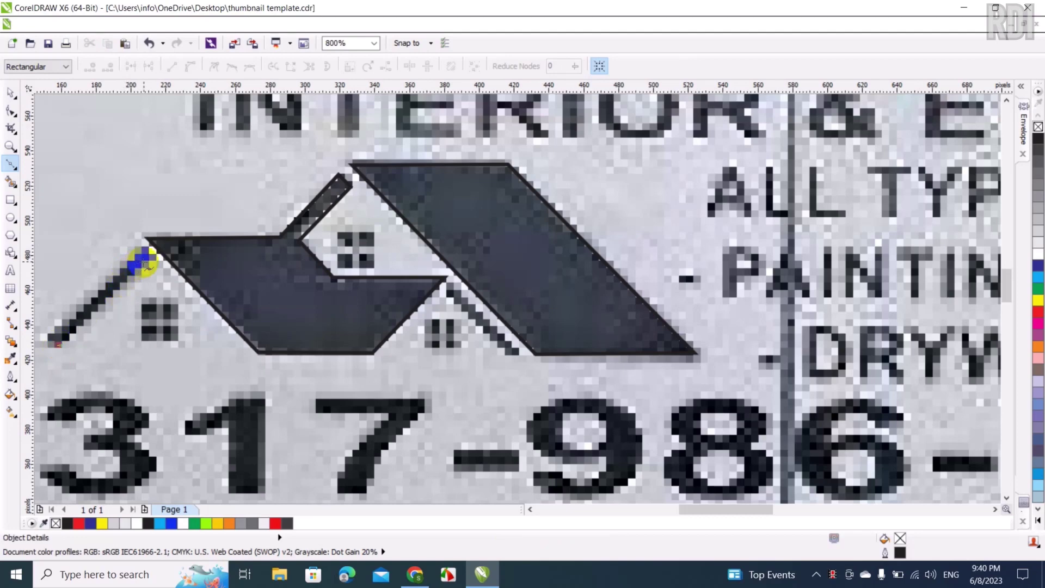
left_click(149, 259)
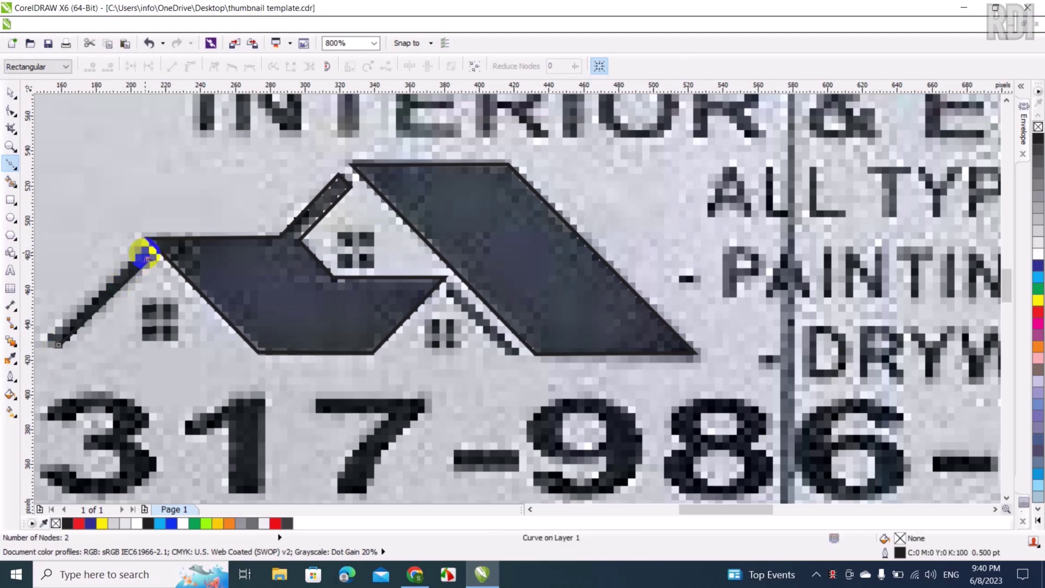
left_click(140, 248)
left_click(45, 343)
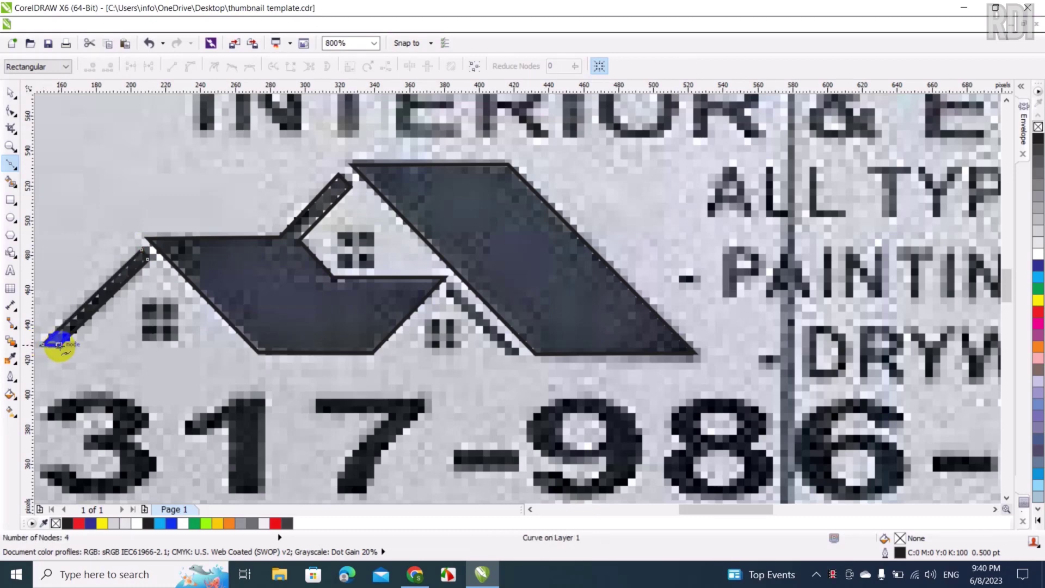
left_click(10, 94)
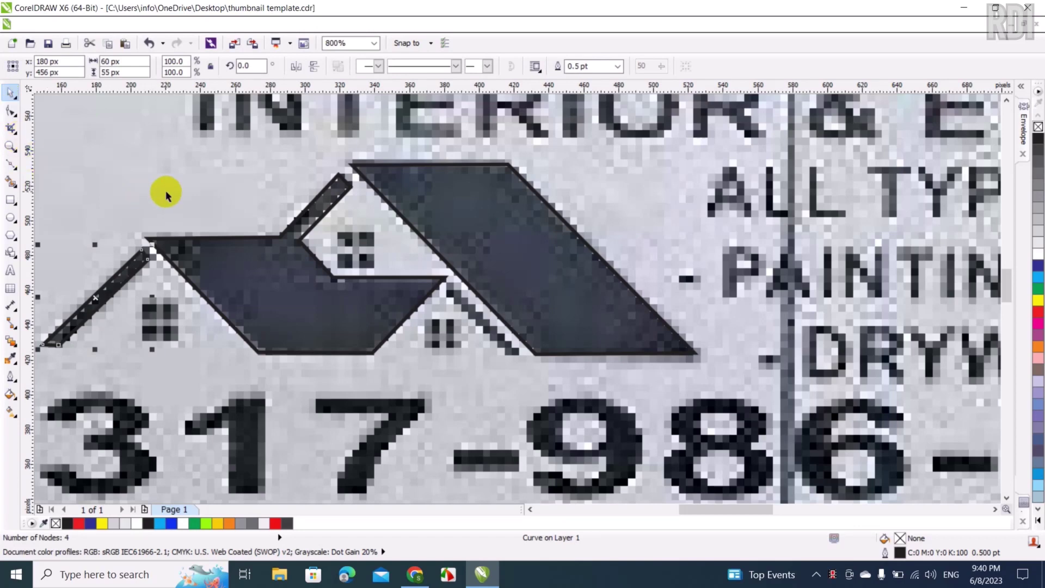
left_click(429, 205)
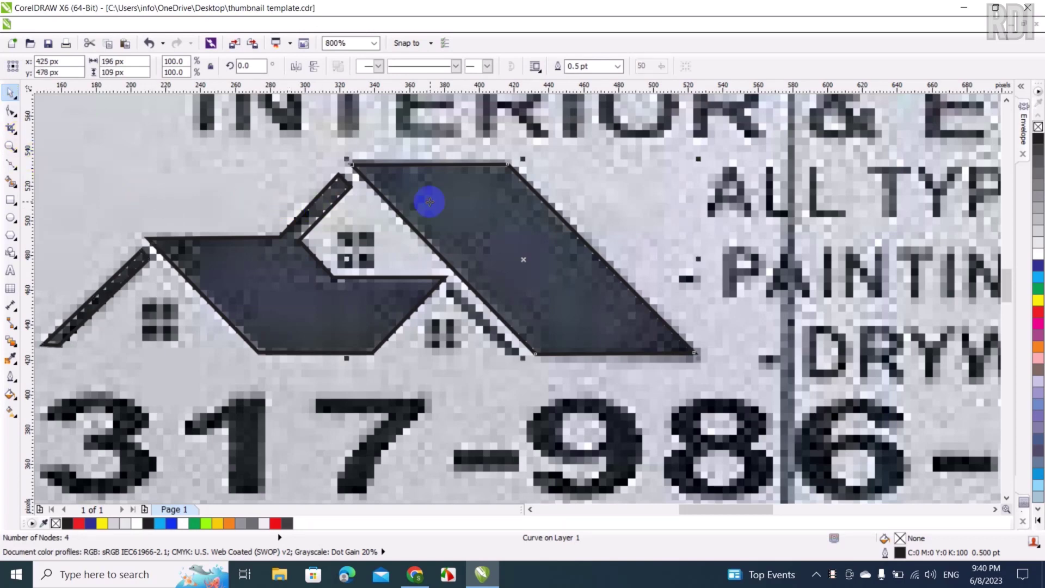
Fill the right and left roof pieces red and remove their outlines.
left_click(1038, 311)
right_click(1036, 127)
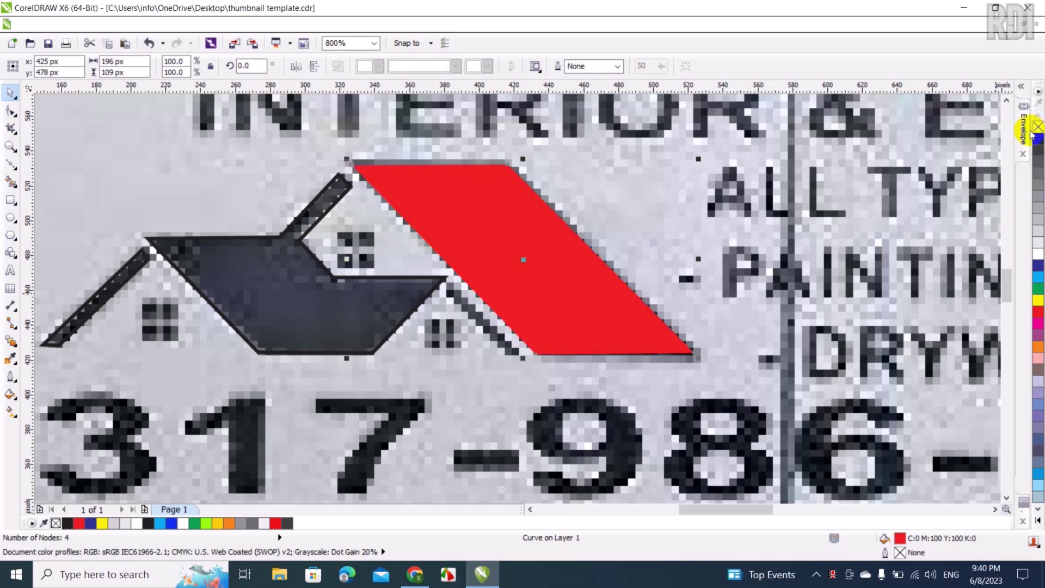
left_click(345, 208)
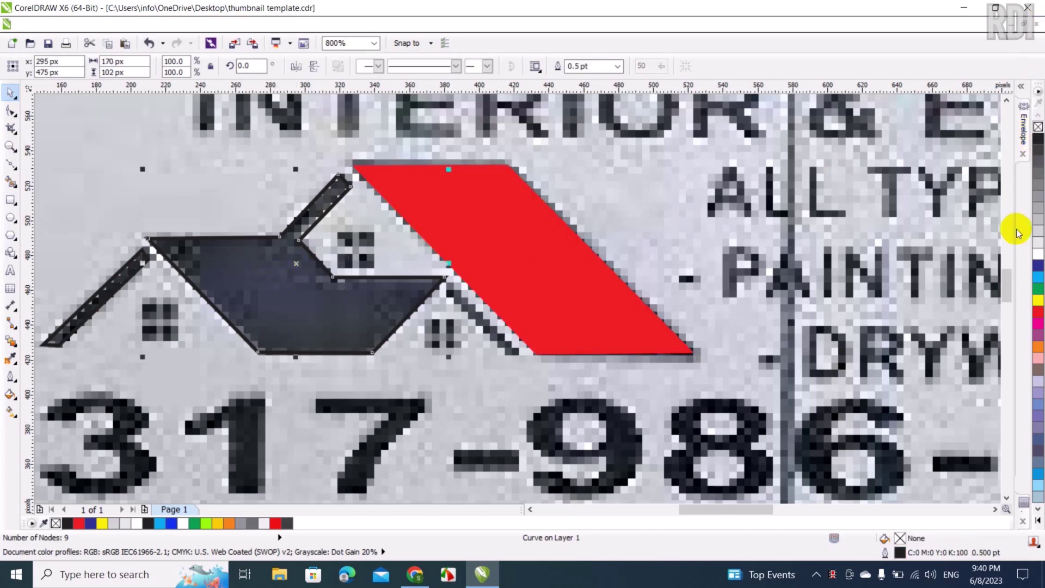
left_click(1038, 311)
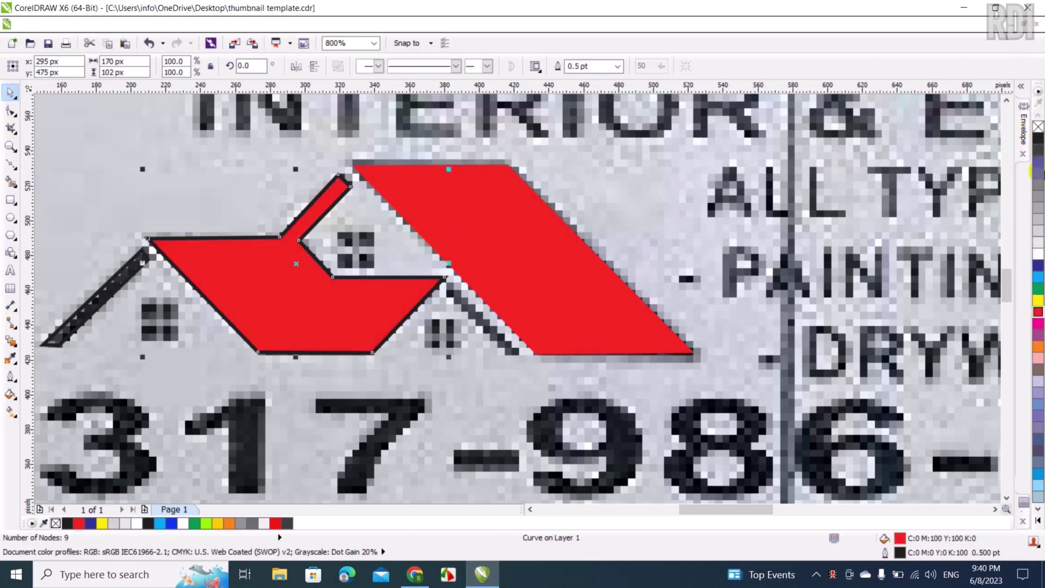
right_click(1037, 128)
scroll(274, 293, "up", 1)
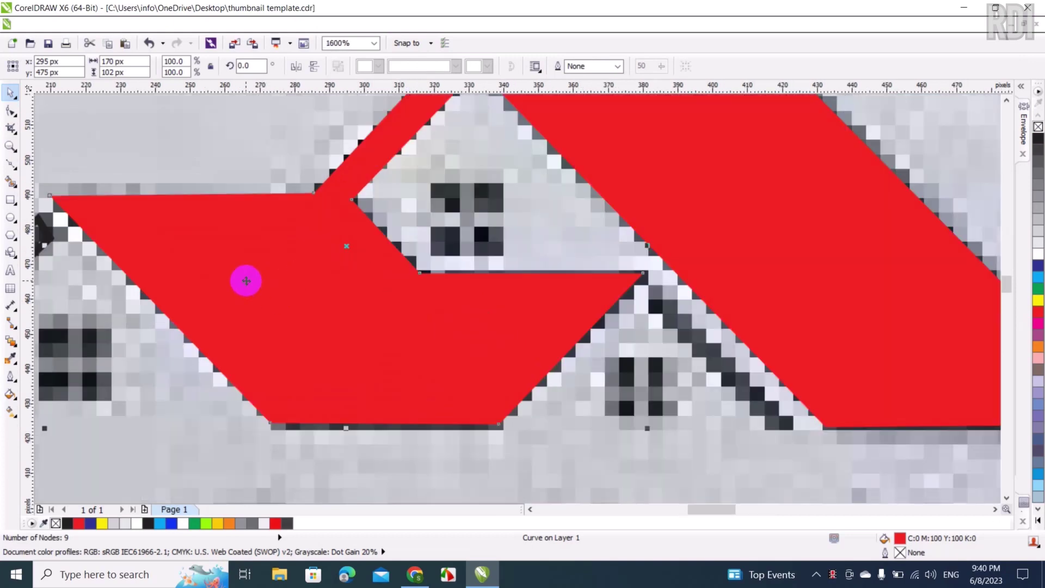
scroll(245, 282, "up", 1)
scroll(245, 282, "down", 1)
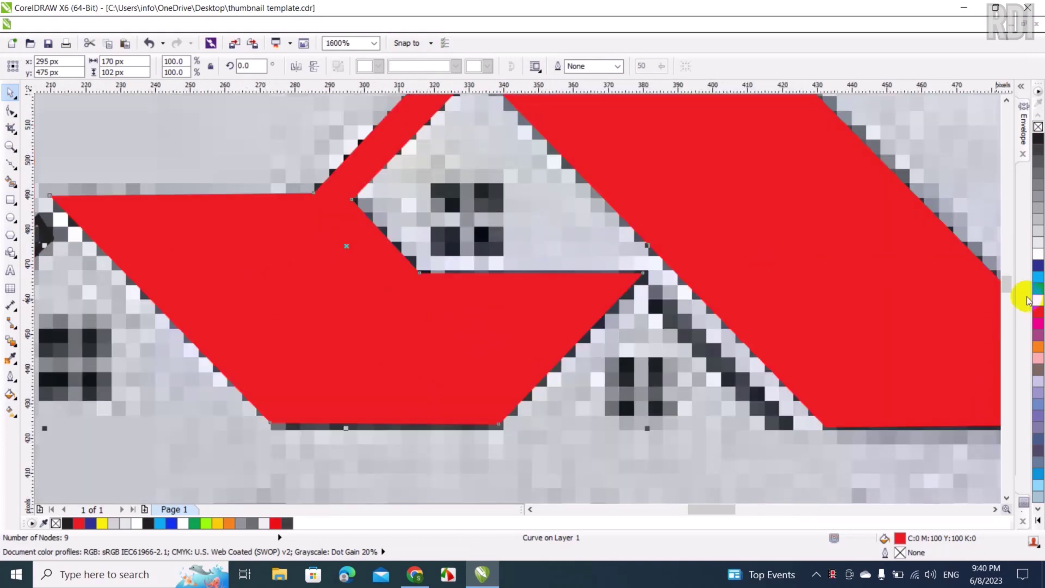
Nudge the left roof's top corner up-right, and make the eave red without outline.
left_click_drag(1007, 282, 1007, 282)
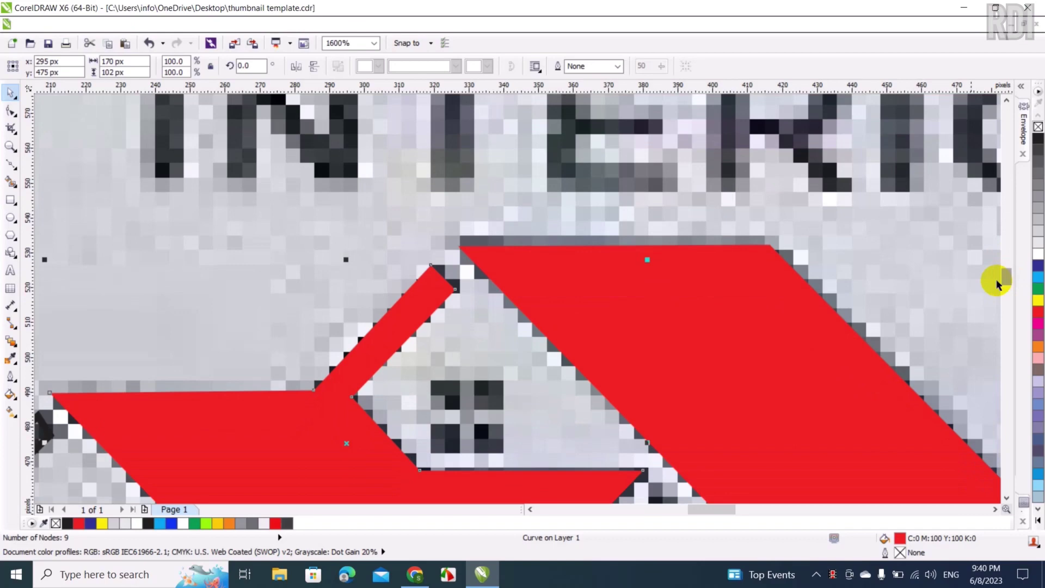
scroll(441, 287, "up", 1)
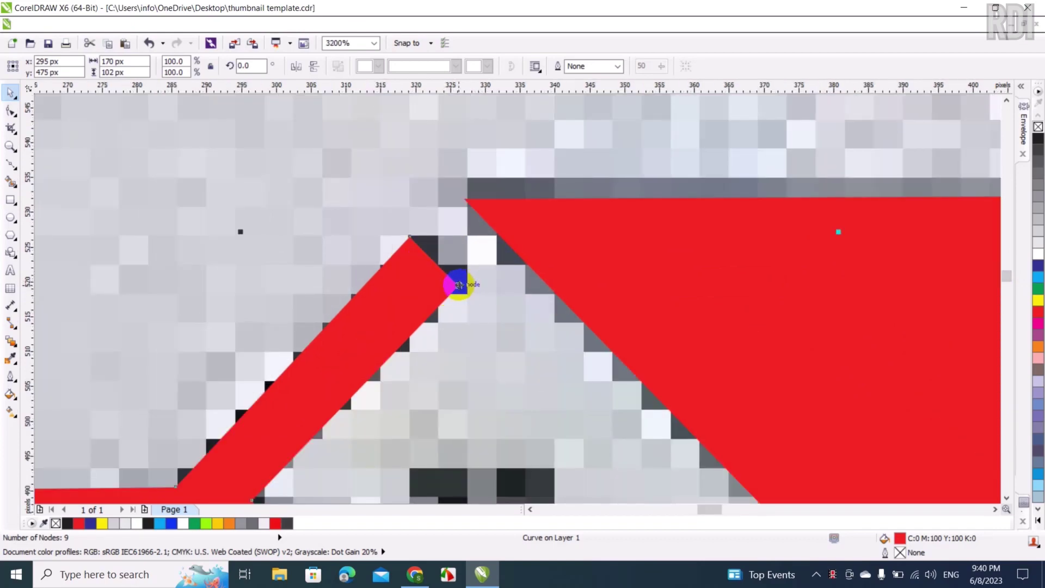
key("F10")
left_click_drag(456, 288, 480, 269)
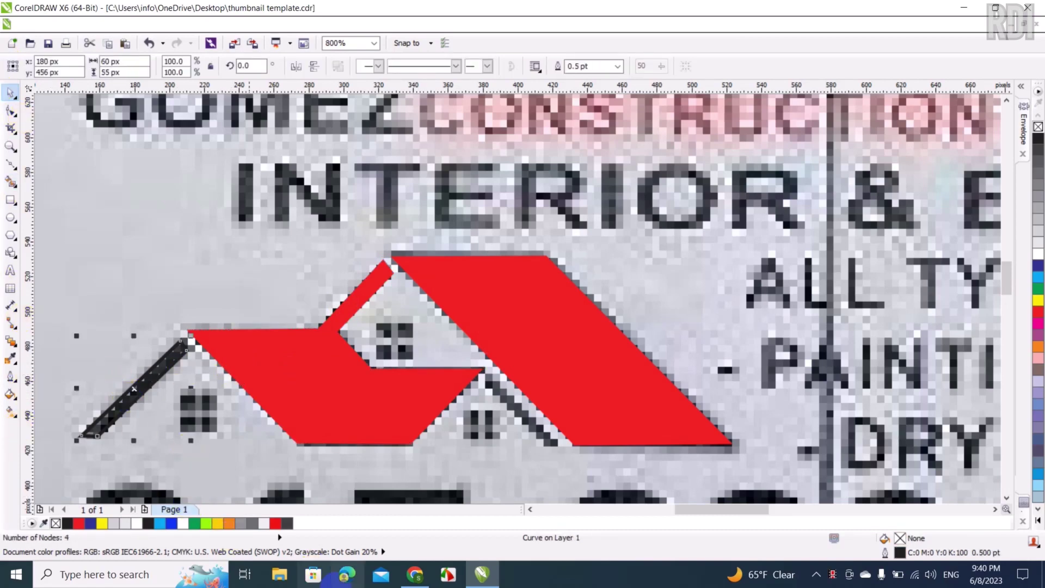
left_click(276, 523)
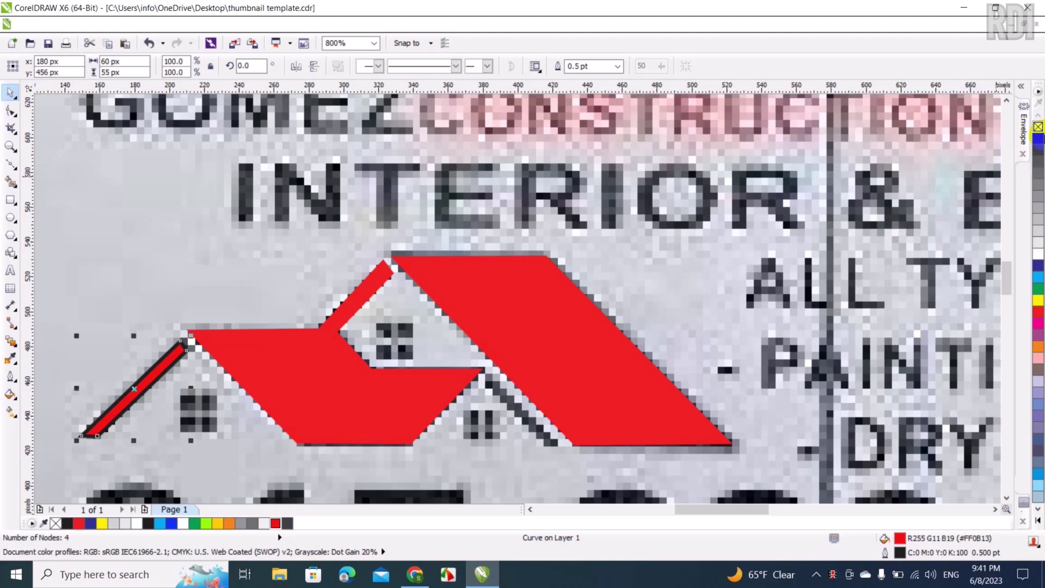
right_click(1038, 128)
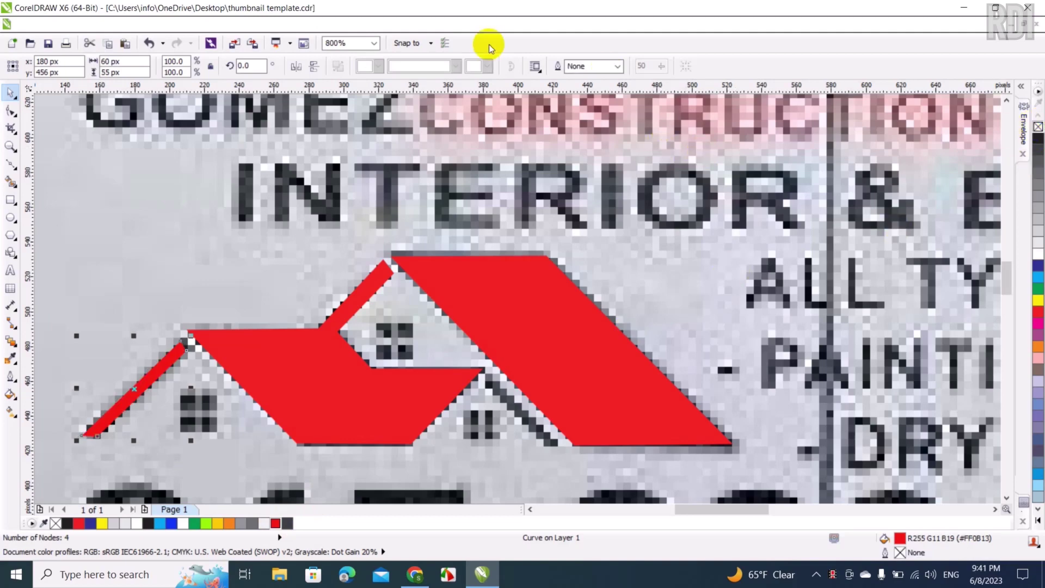
Add a horizontal guide along the roof bottom and move the eave's lower corners onto it.
left_click_drag(512, 88, 503, 449)
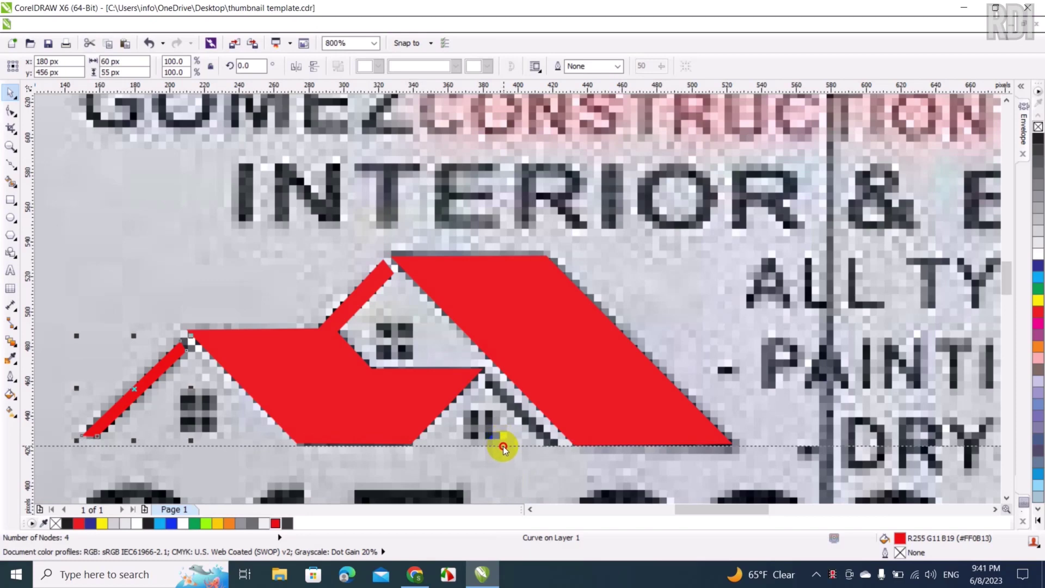
scroll(22, 476, "up", 1)
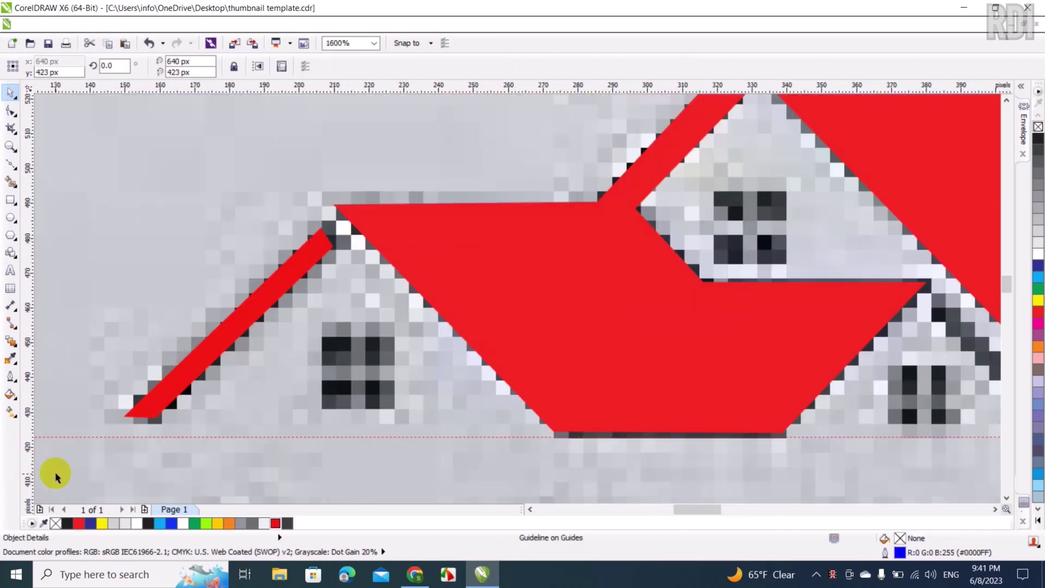
scroll(58, 474, "up", 1)
left_click(382, 234)
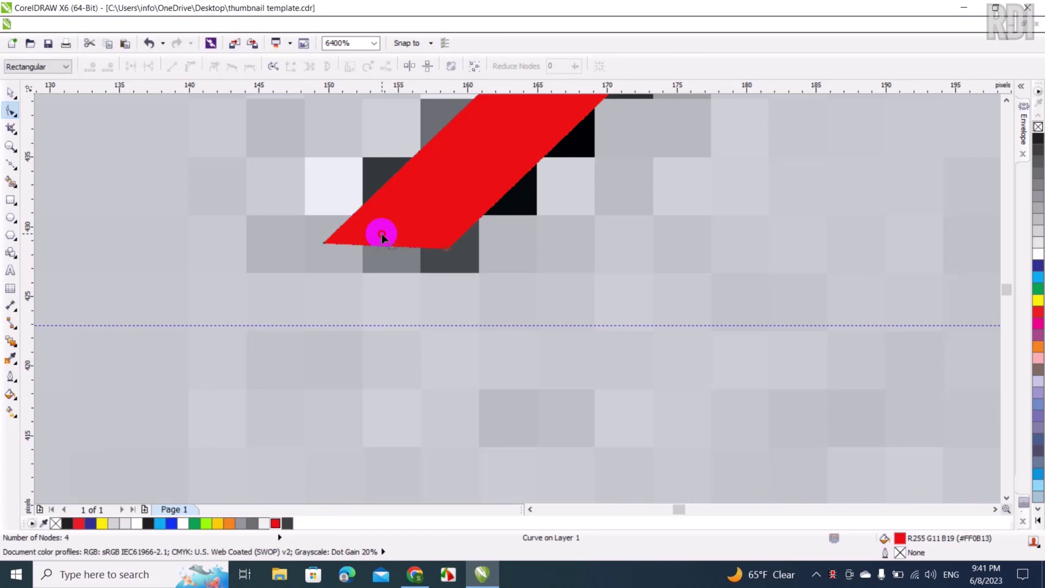
left_click_drag(327, 243, 249, 326)
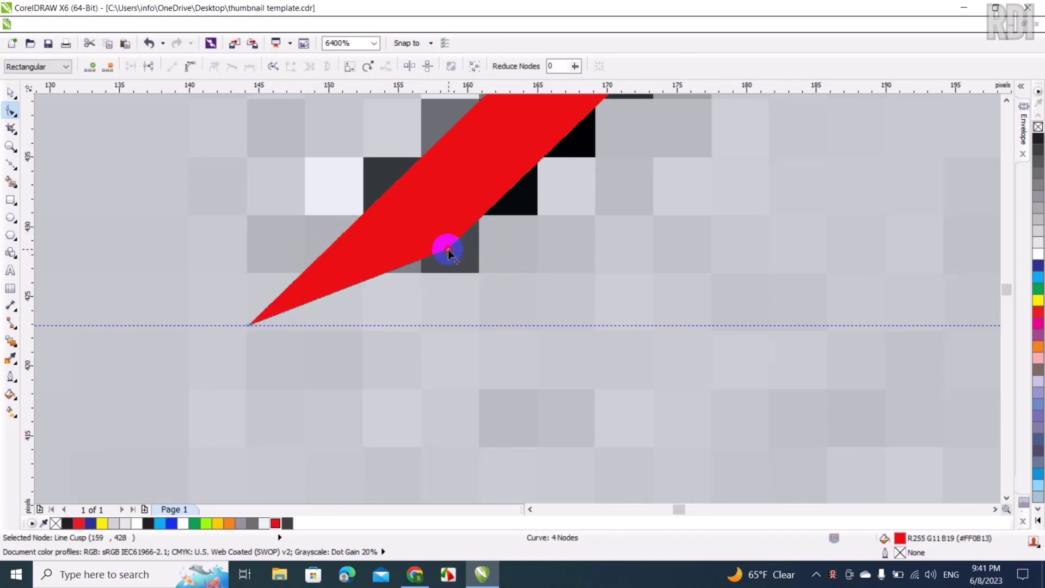
left_click_drag(449, 249, 390, 328)
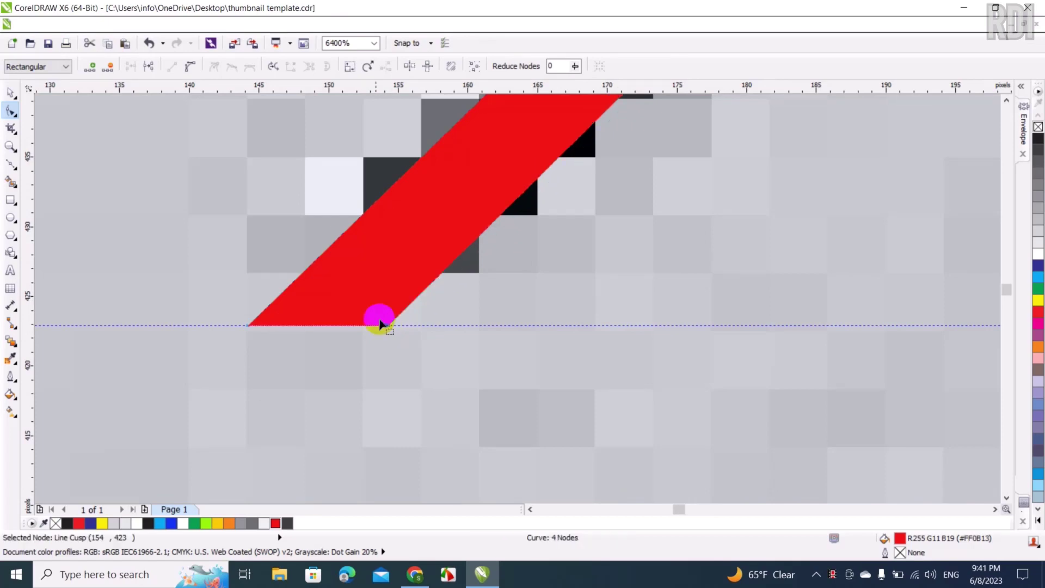
scroll(382, 322, "down", 1)
scroll(490, 253, "down", 1)
scroll(714, 186, "up", 1)
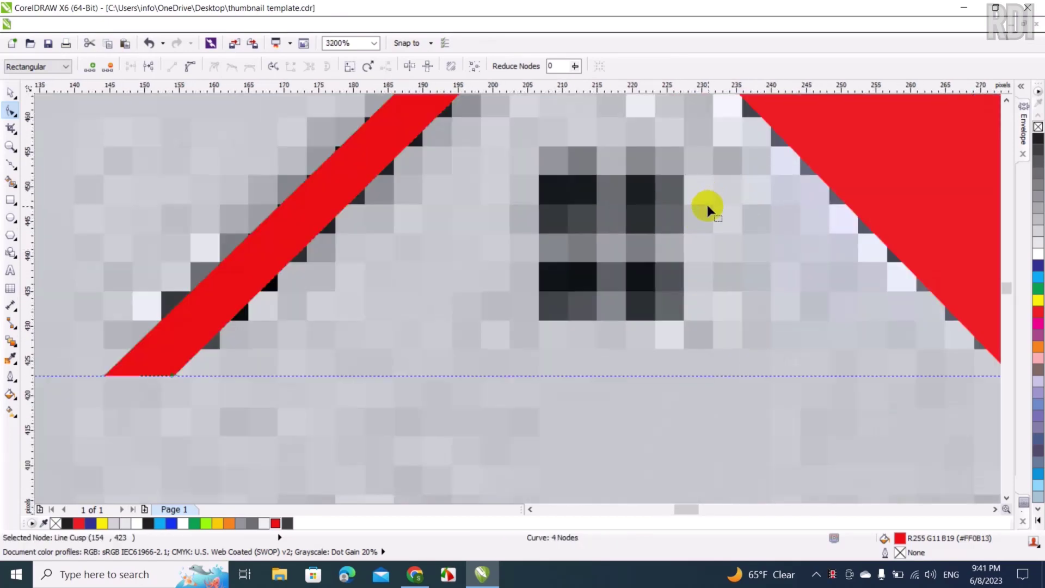
scroll(709, 204, "down", 1)
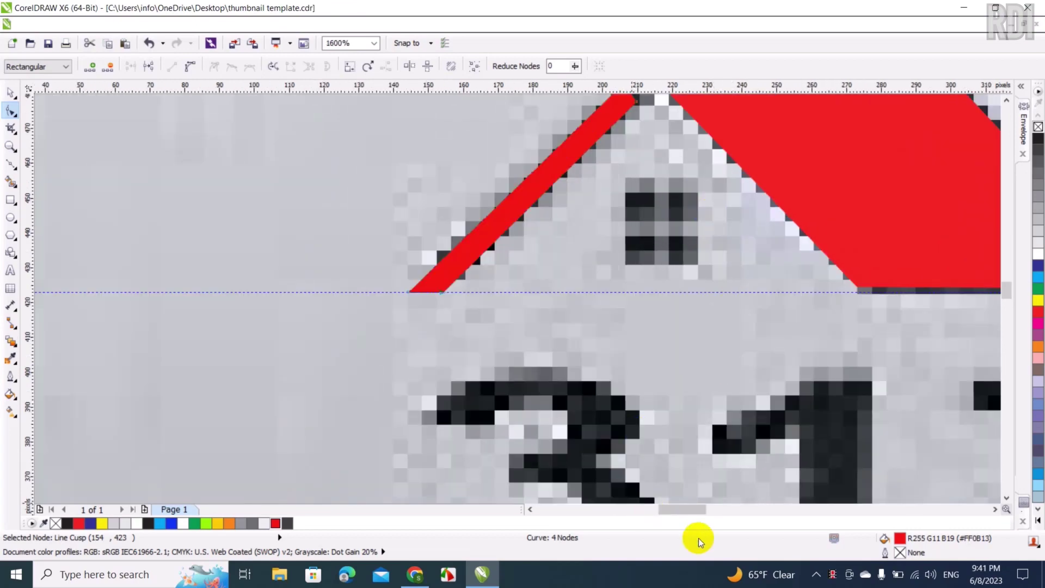
left_click_drag(684, 512, 709, 512)
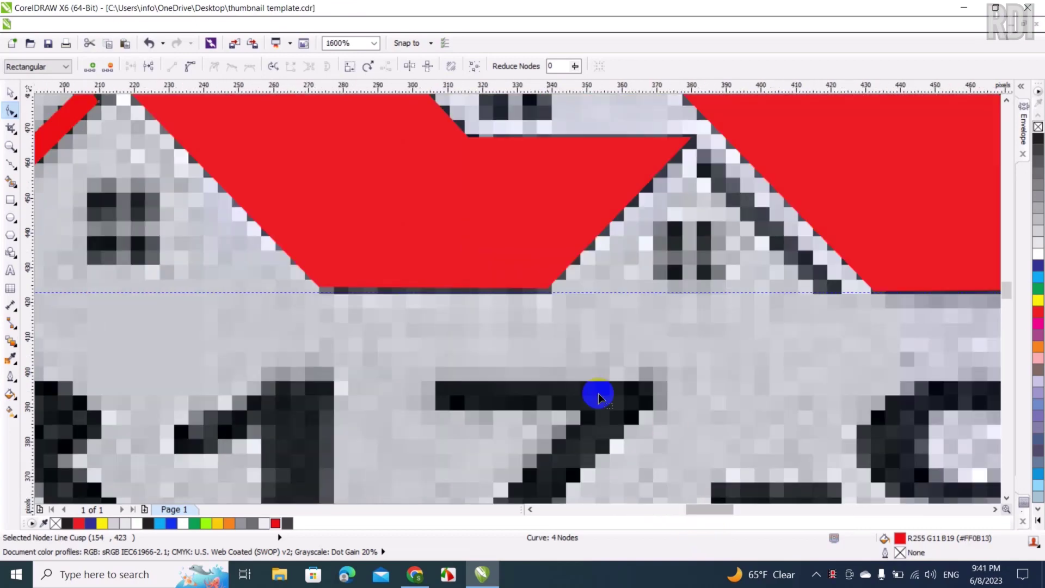
scroll(605, 392, "up", 2)
Move the left and right roof pieces' bottom corners onto the guide.
left_click(722, 163)
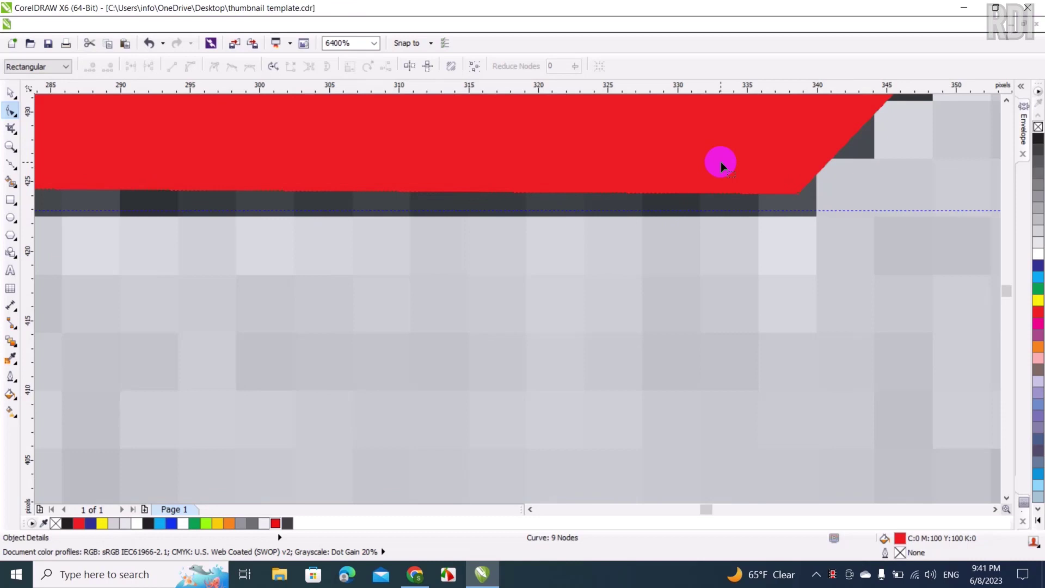
left_click_drag(809, 195, 797, 215)
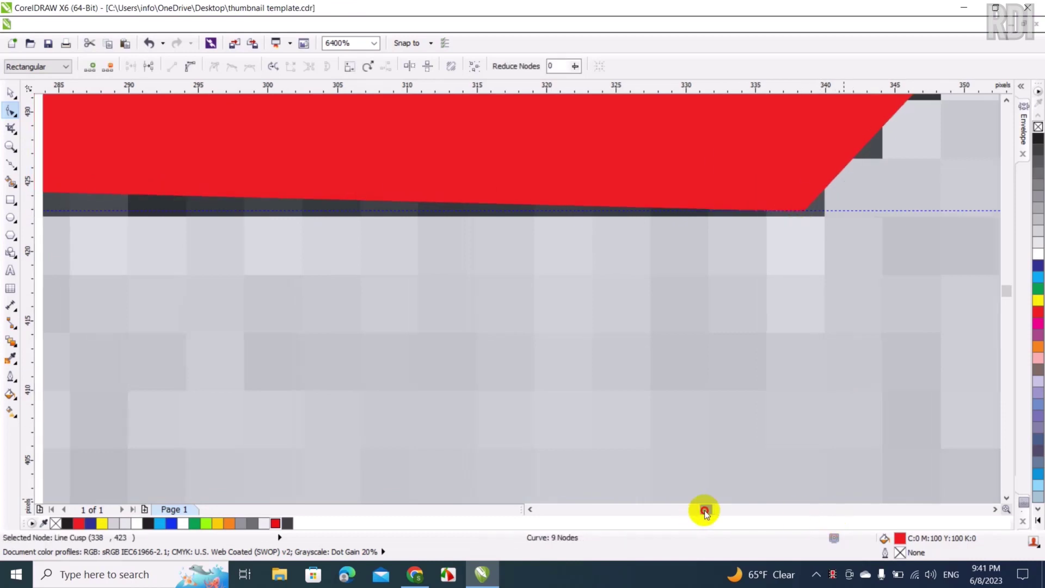
left_click_drag(702, 513, 696, 514)
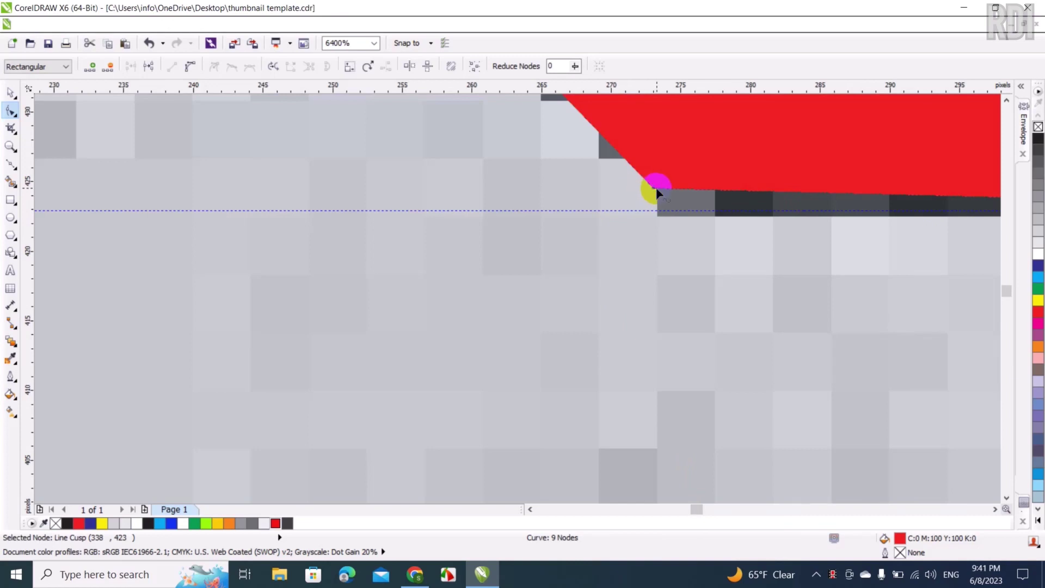
left_click_drag(656, 196, 664, 217)
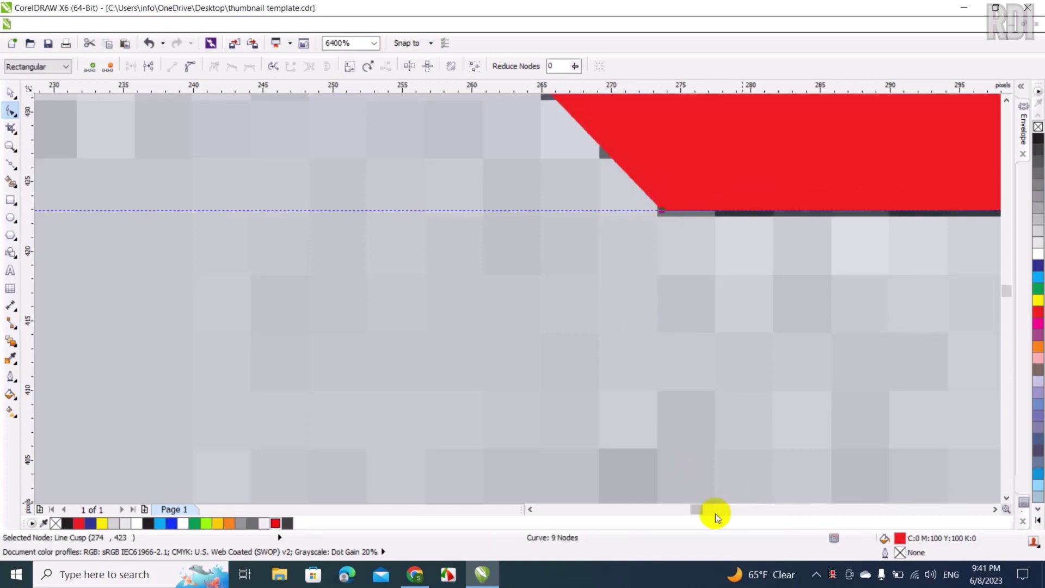
left_click_drag(698, 511, 730, 507)
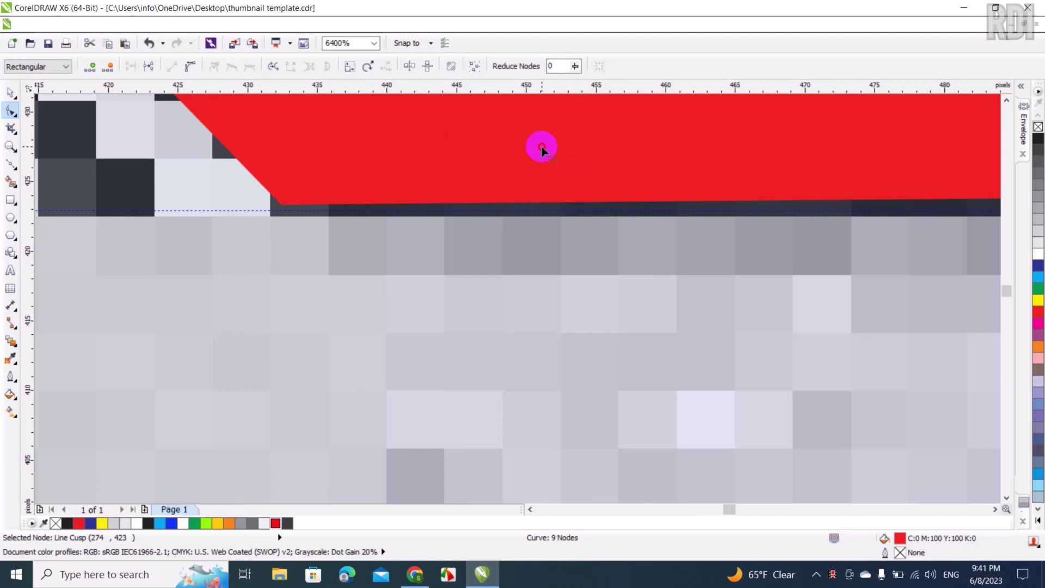
mouse_move(282, 203)
left_mouse_down()
mouse_move(280, 191)
mouse_move(289, 207)
left_mouse_up()
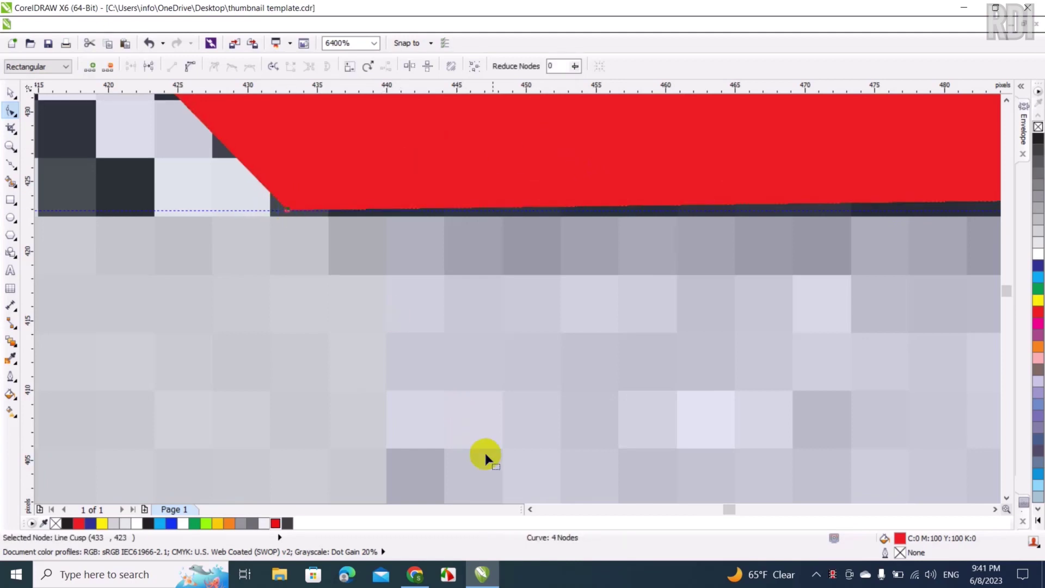
left_click_drag(733, 510, 743, 511)
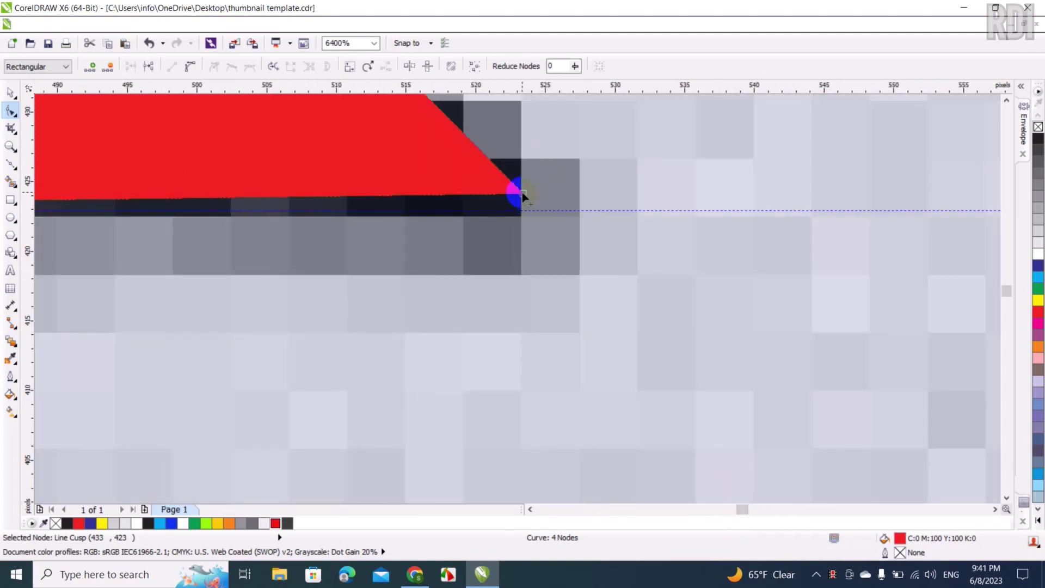
left_click_drag(522, 193, 539, 211)
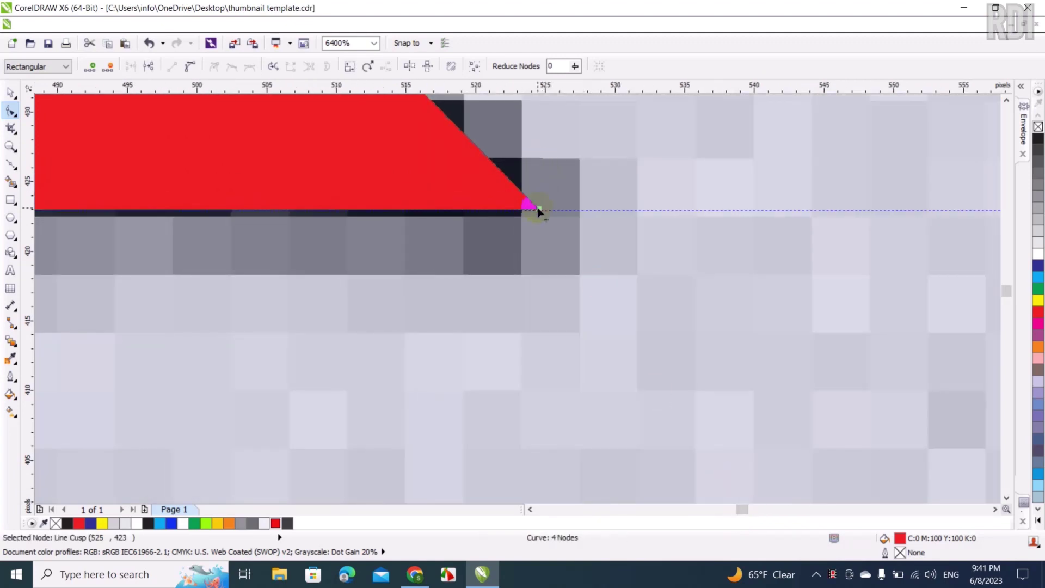
scroll(538, 211, "down", 1)
scroll(507, 196, "down", 2)
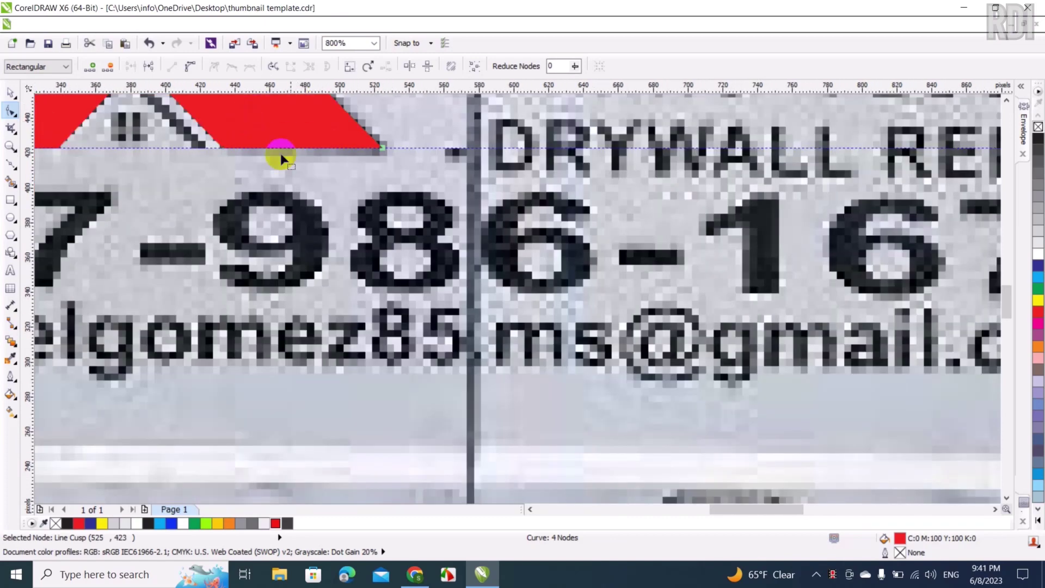
left_click_drag(727, 509, 670, 509)
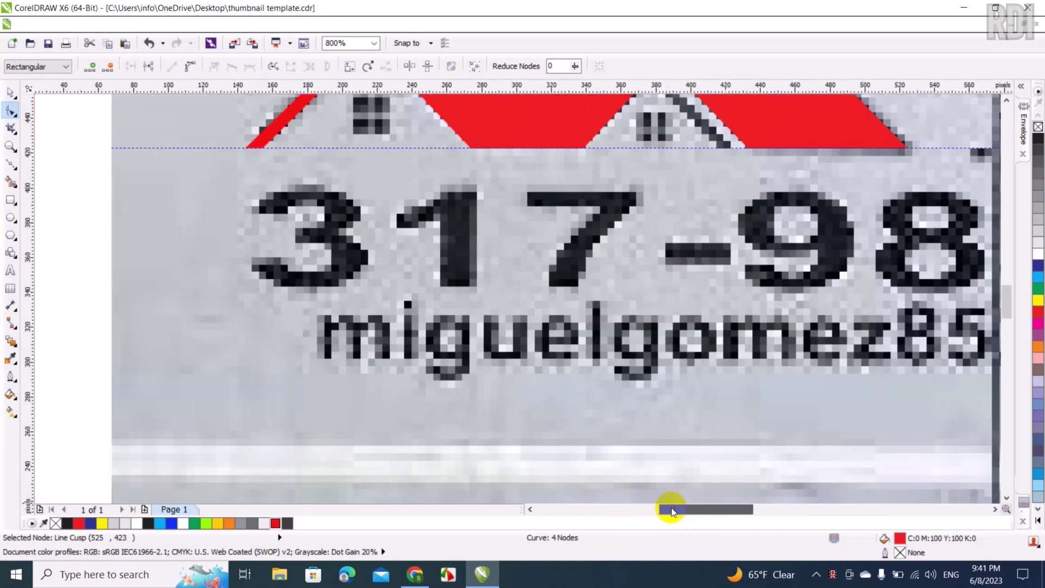
Draw a four-node strip along the small gable's right slope and fill it red.
left_click(1007, 100)
left_click(1007, 99)
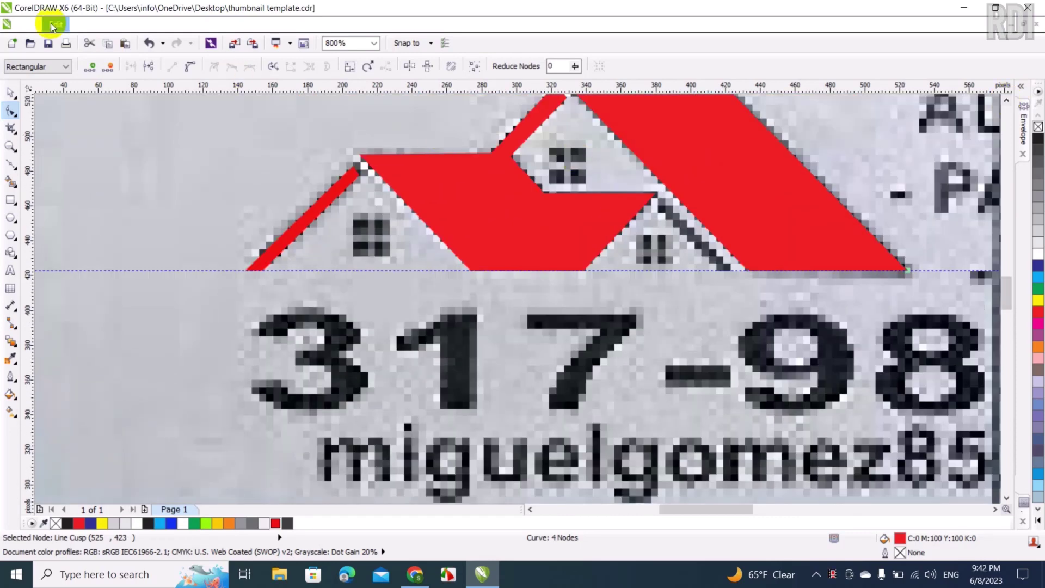
left_click(8, 90)
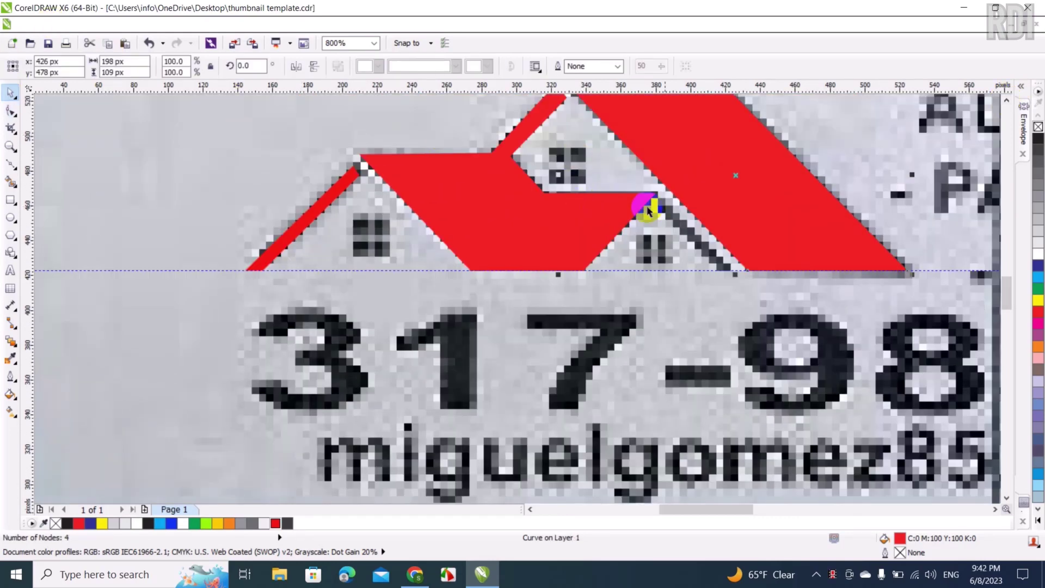
scroll(654, 208, "up", 1)
scroll(654, 208, "up", 1)
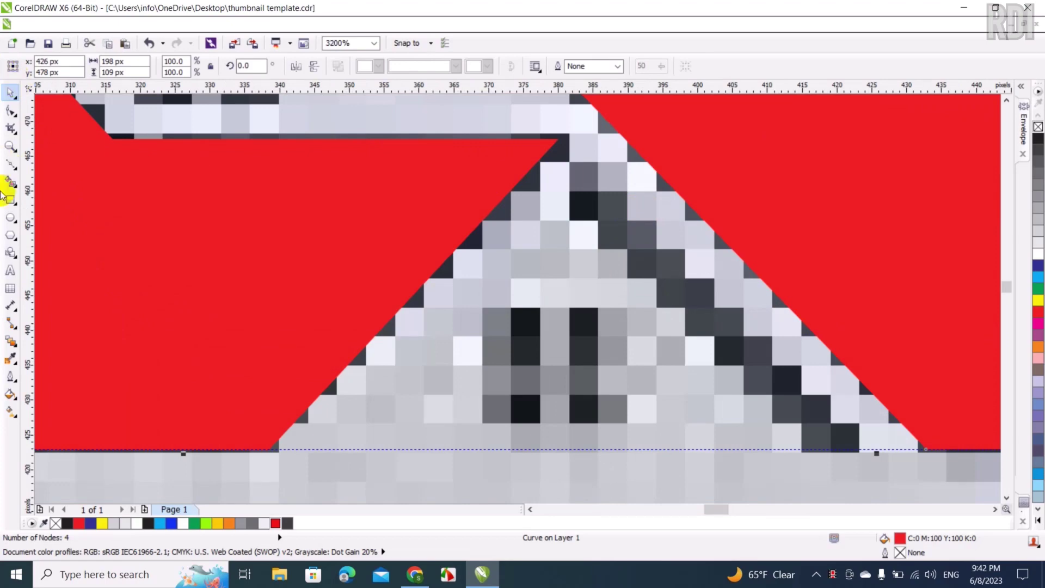
left_click(13, 164)
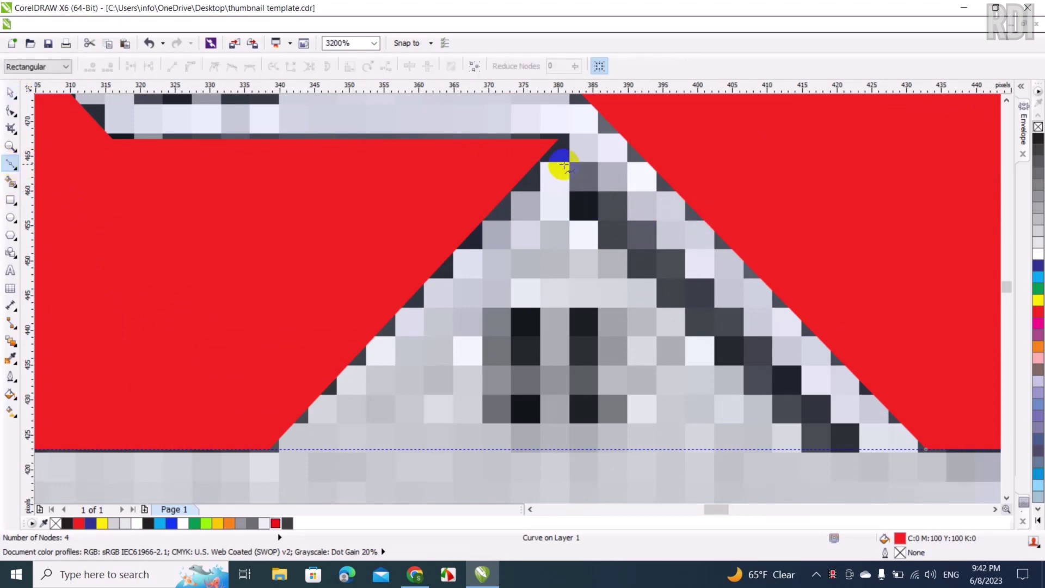
left_click(562, 139)
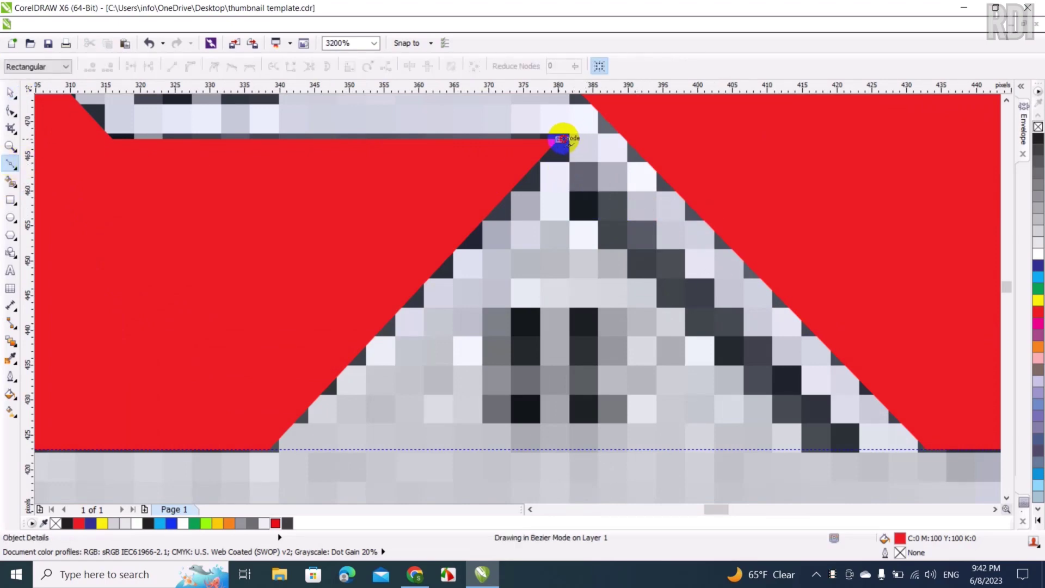
left_click(864, 448)
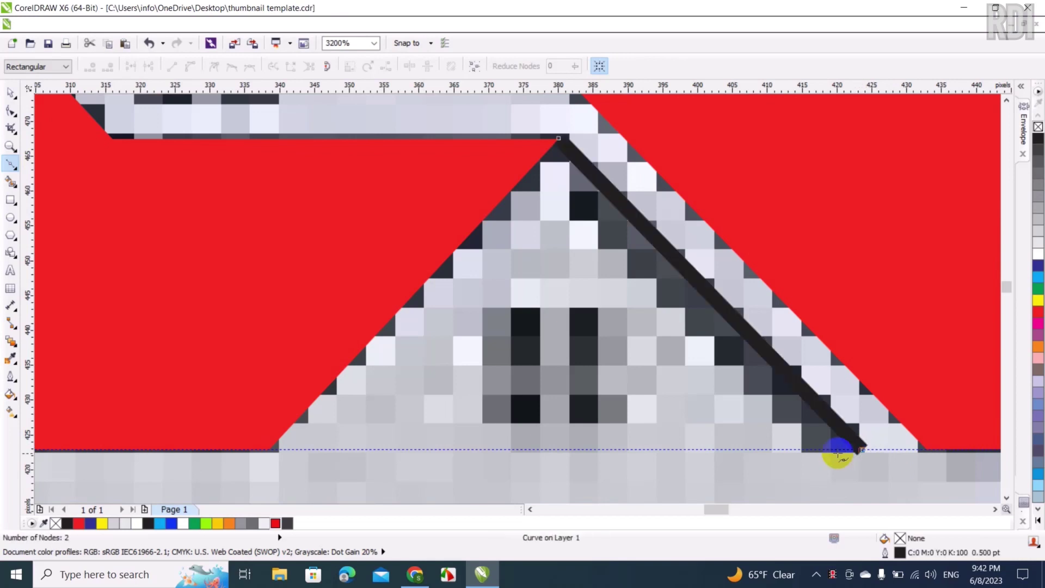
left_click(801, 449)
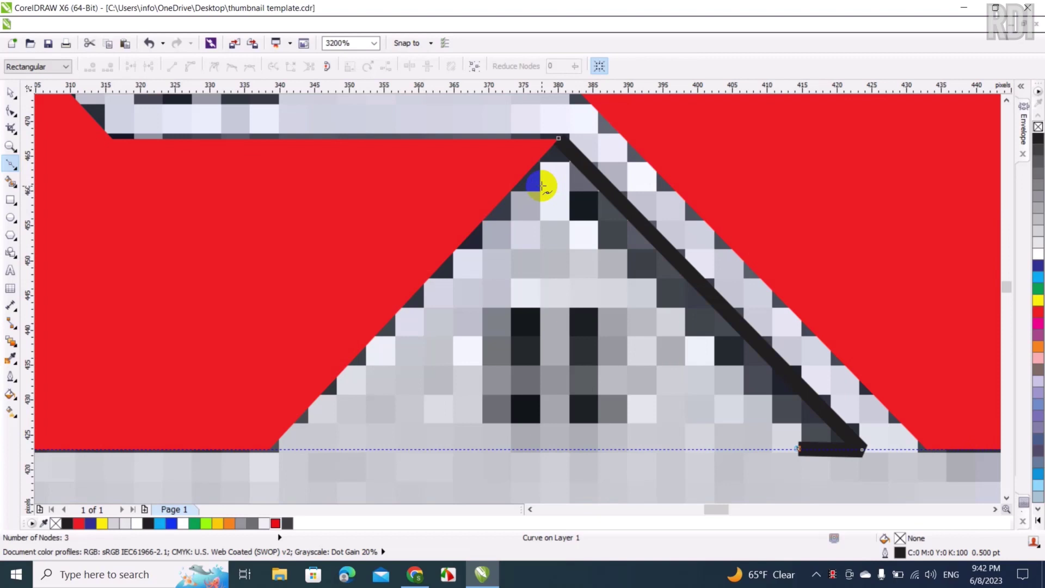
left_click(541, 186)
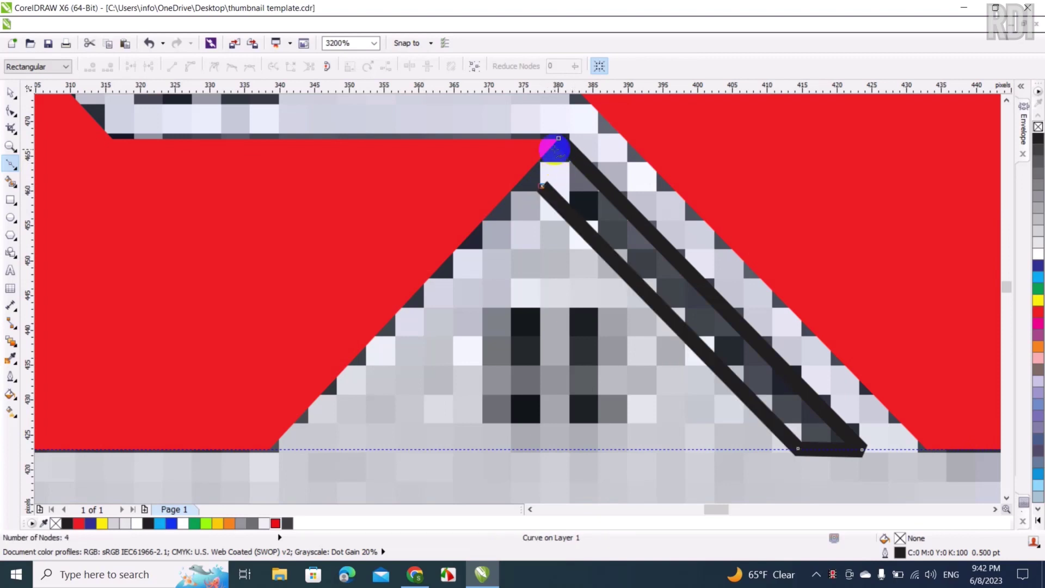
left_click(558, 139)
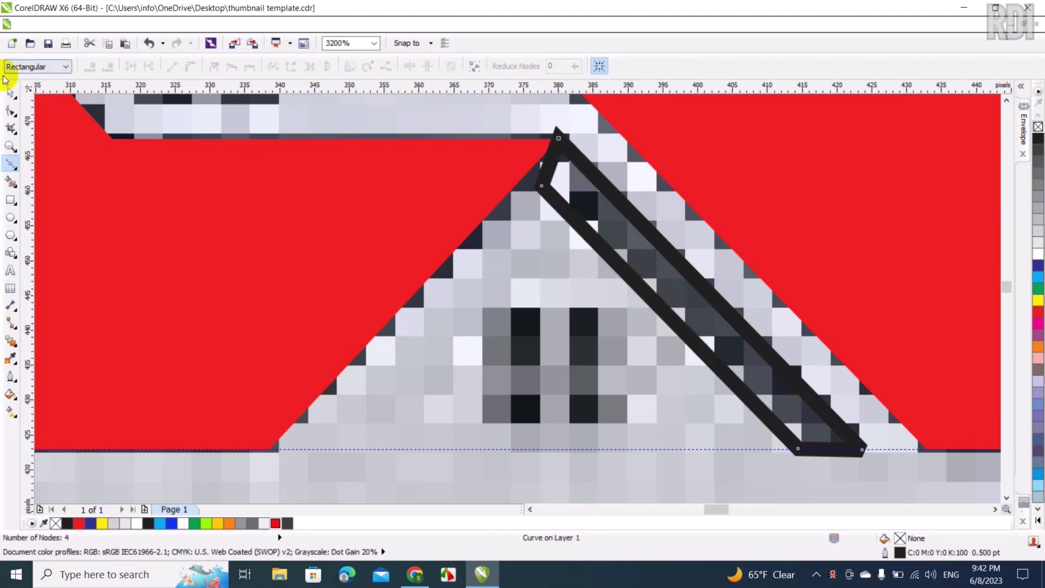
left_click(9, 92)
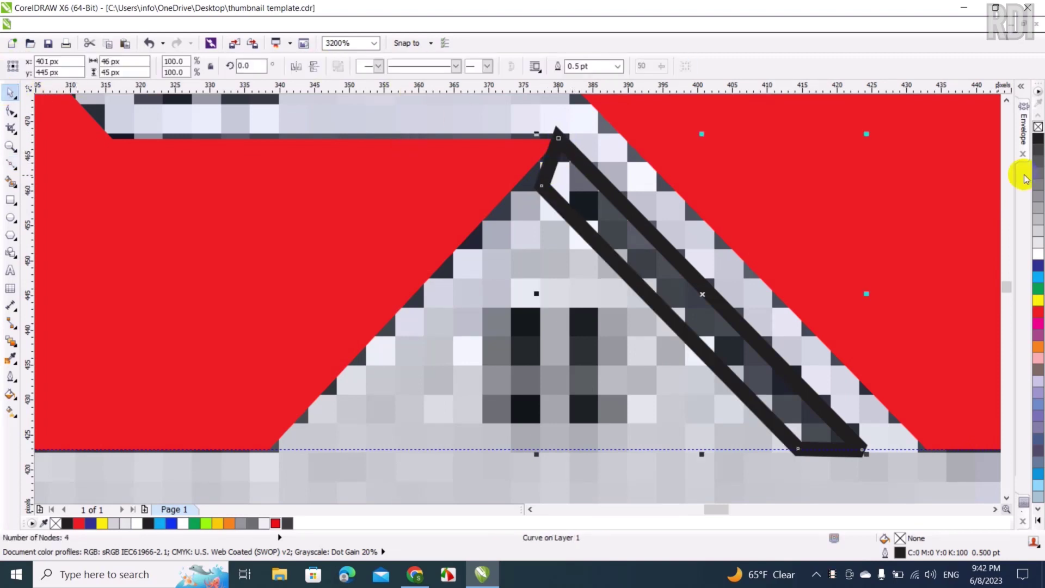
left_click(1037, 311)
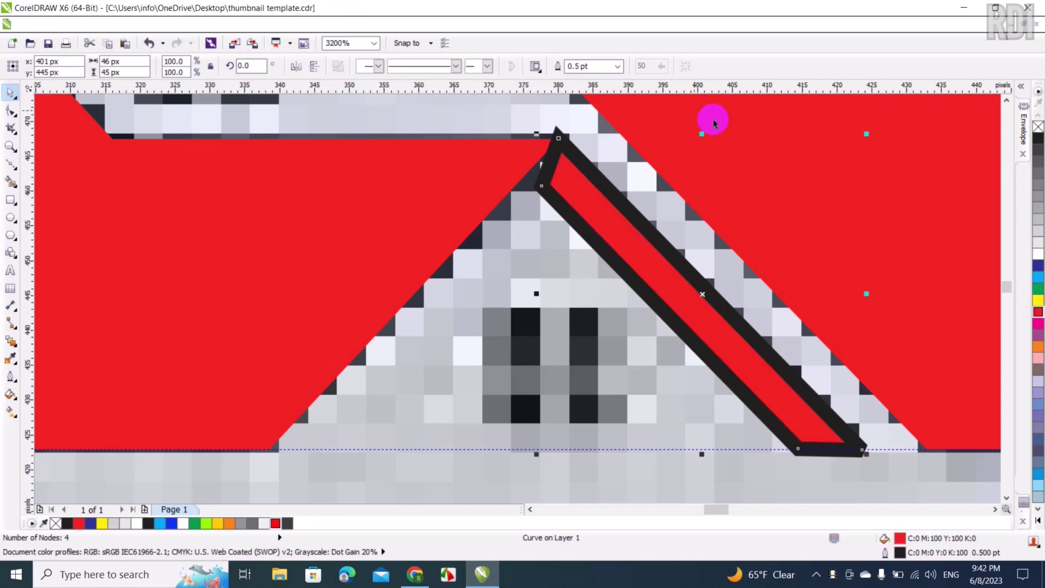
Remove the strip's outline and drag its top node down along the slope.
right_click(1036, 124)
scroll(572, 144, "up", 4)
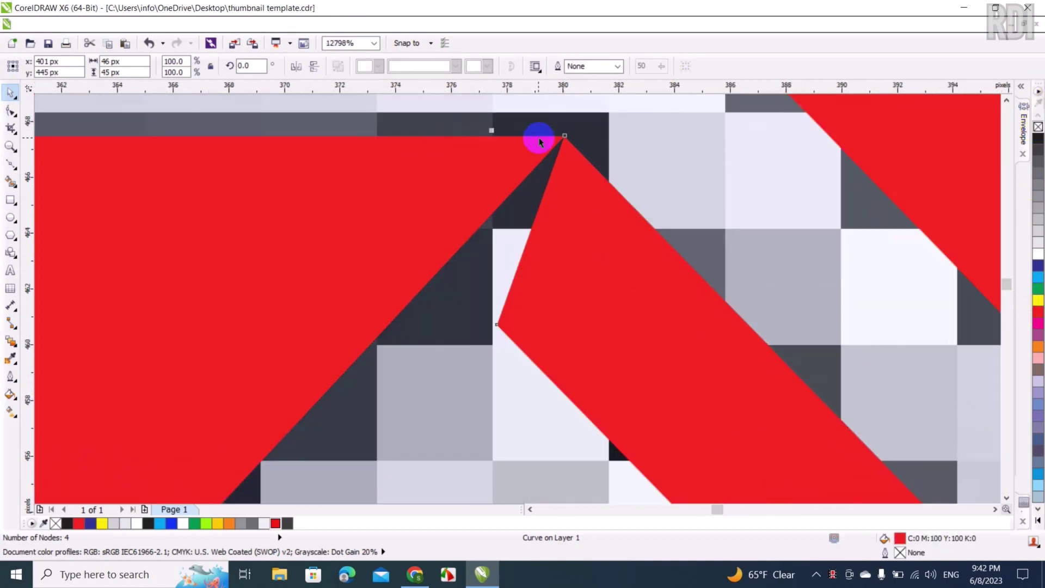
double_click(580, 167)
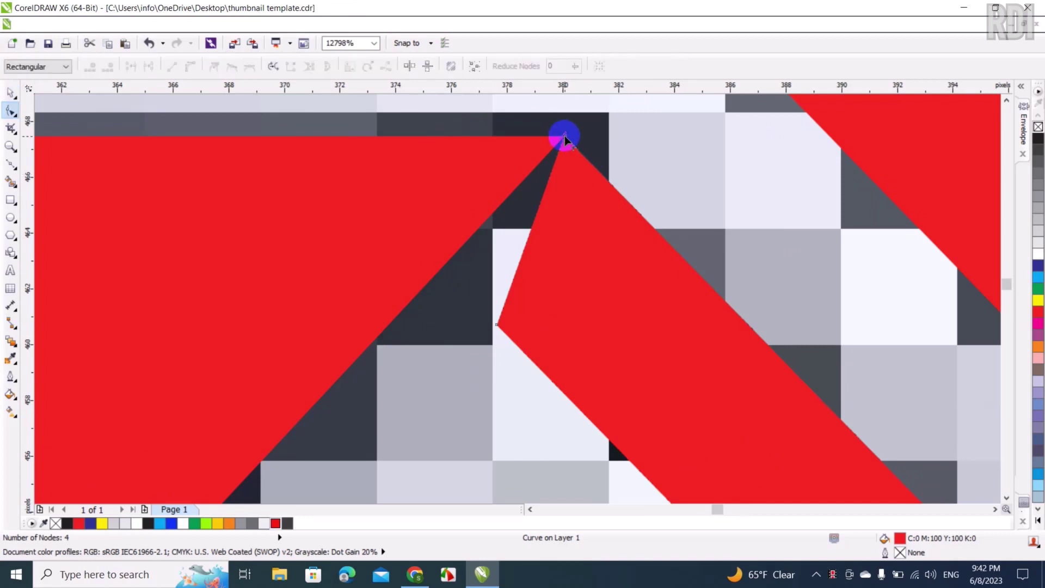
mouse_move(564, 139)
left_mouse_down()
mouse_move(658, 217)
mouse_move(666, 238)
left_mouse_up()
left_click_drag(500, 327, 549, 381)
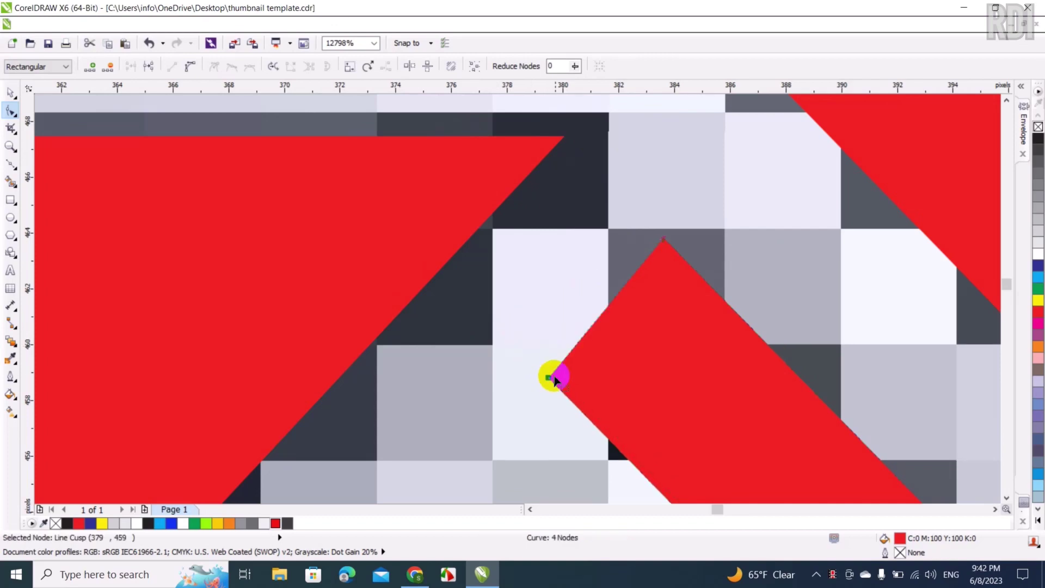
scroll(561, 298, "down", 2)
scroll(548, 291, "down", 2)
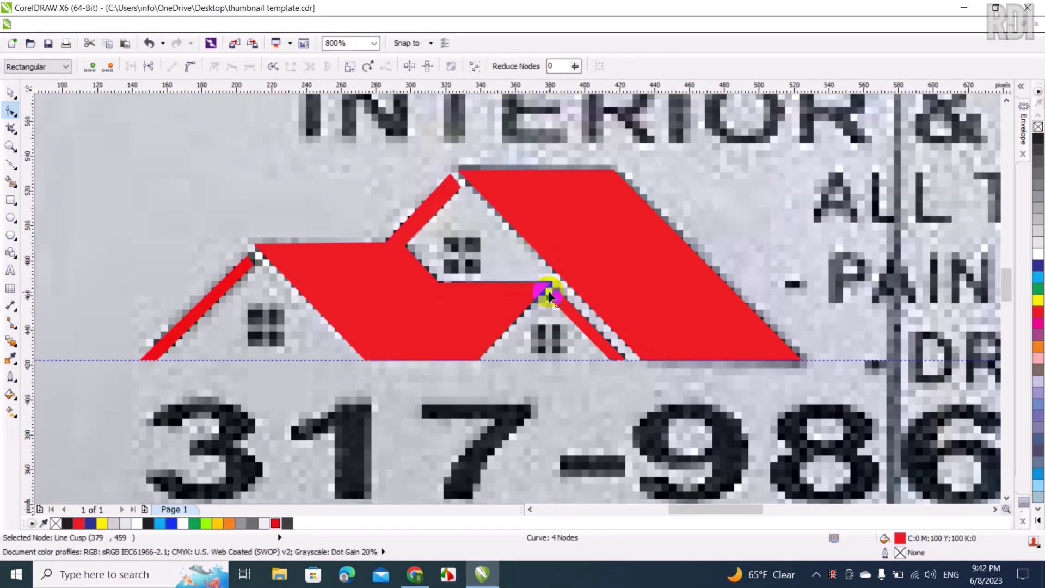
scroll(466, 206, "up", 1)
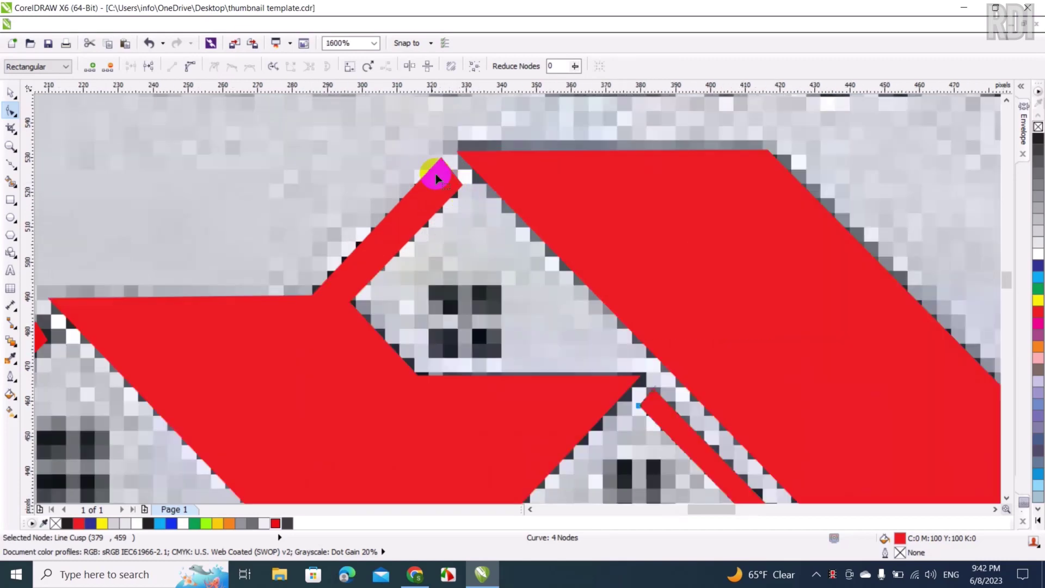
scroll(412, 165, "up", 1)
left_click(490, 213)
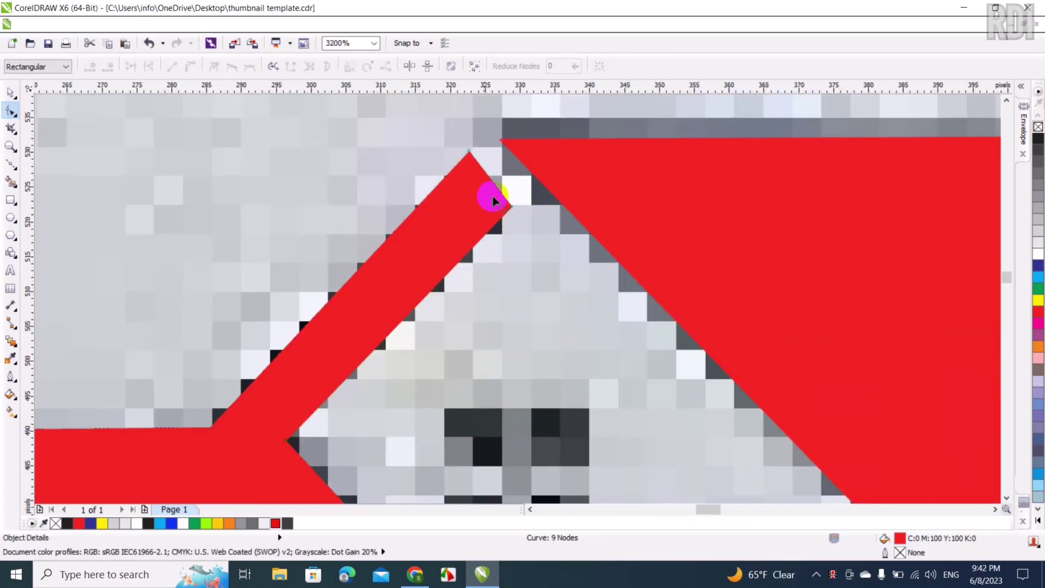
scroll(498, 205, "down", 2)
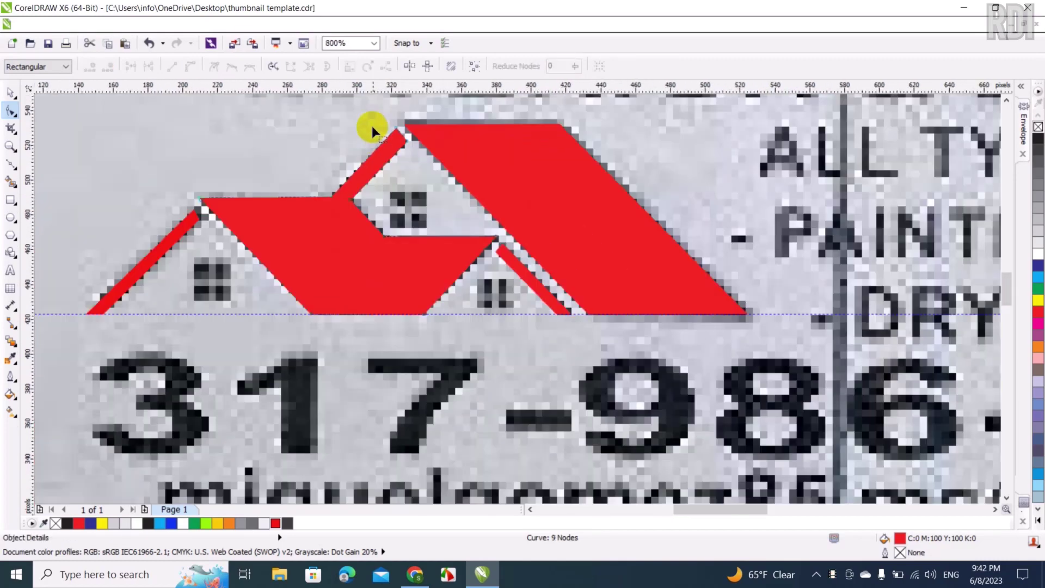
left_click(12, 92)
scroll(343, 214, "up", 1)
scroll(408, 175, "up", 1)
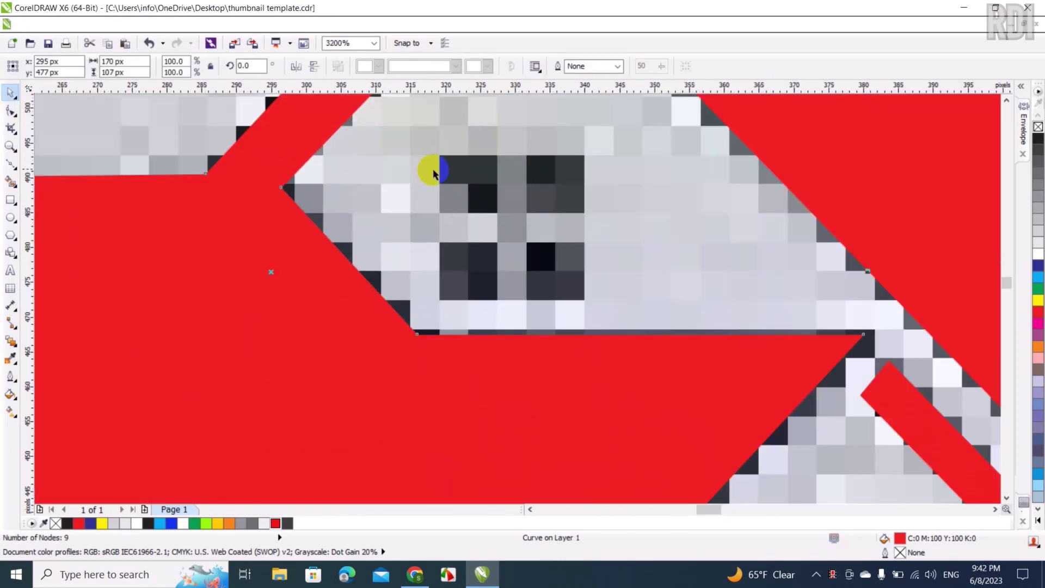
Draw a small red, outline-free square over an upper window pane.
left_click(13, 198)
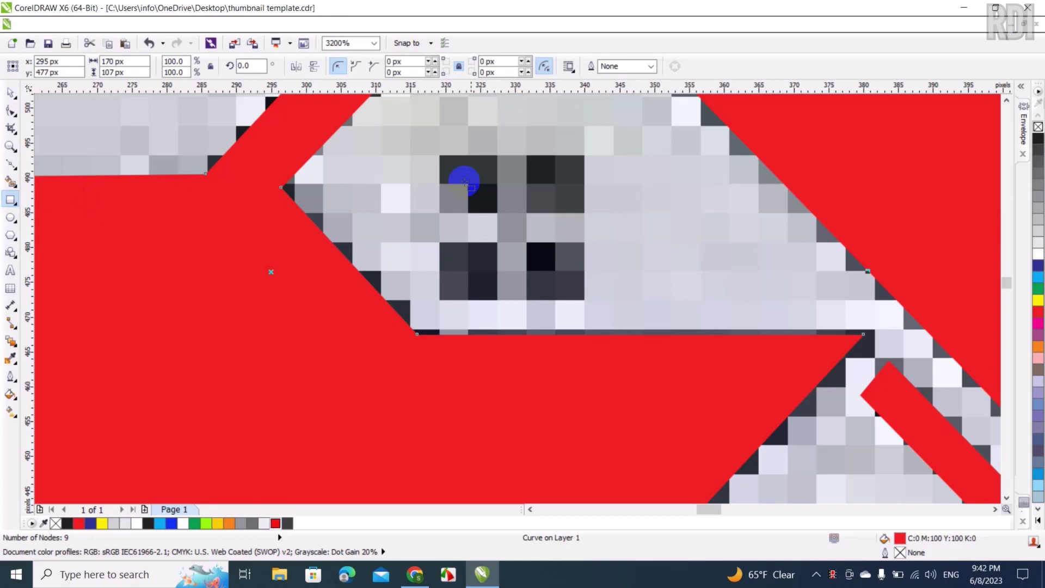
left_click_drag(439, 157, 505, 219)
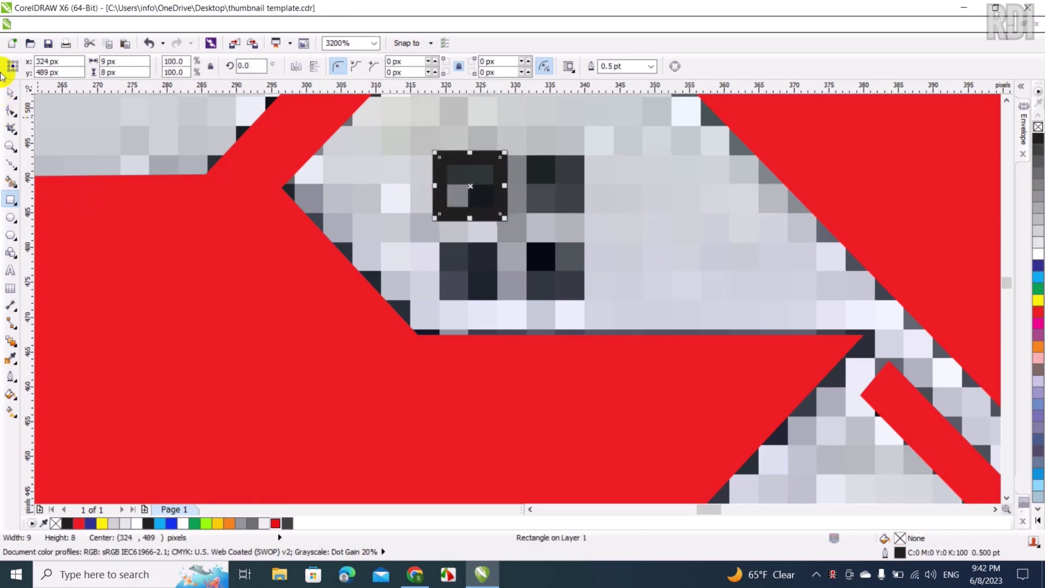
left_click(13, 94)
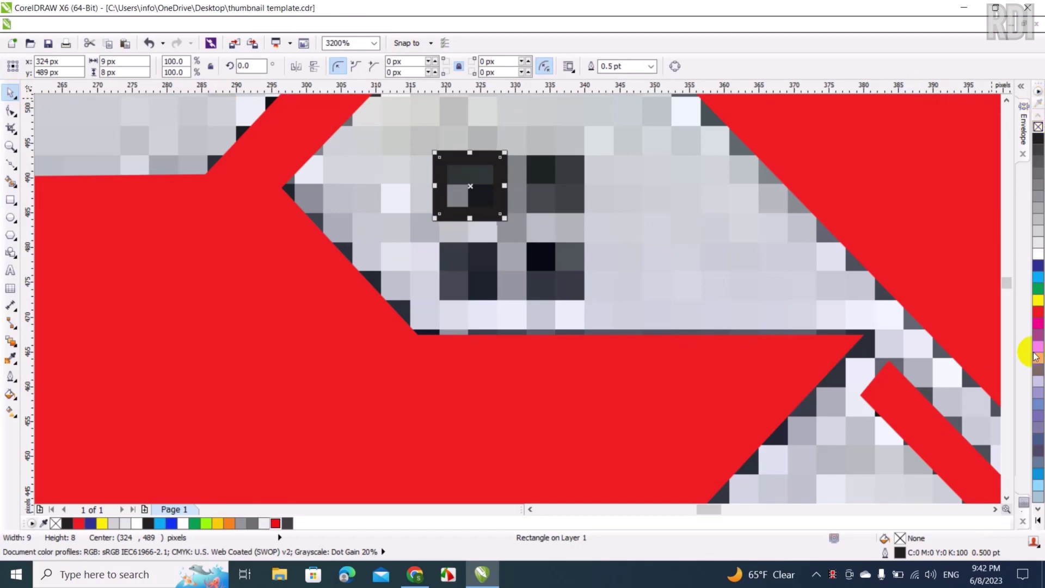
left_click(1037, 300)
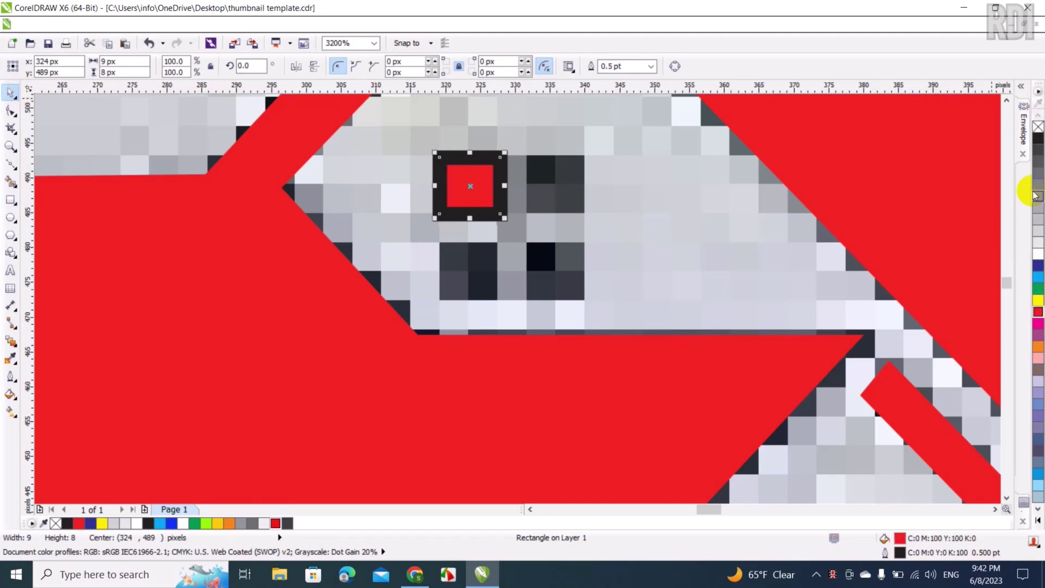
right_click(1038, 127)
Copy the square below, then copy both squares right to make four panes.
left_click_drag(471, 186, 470, 269)
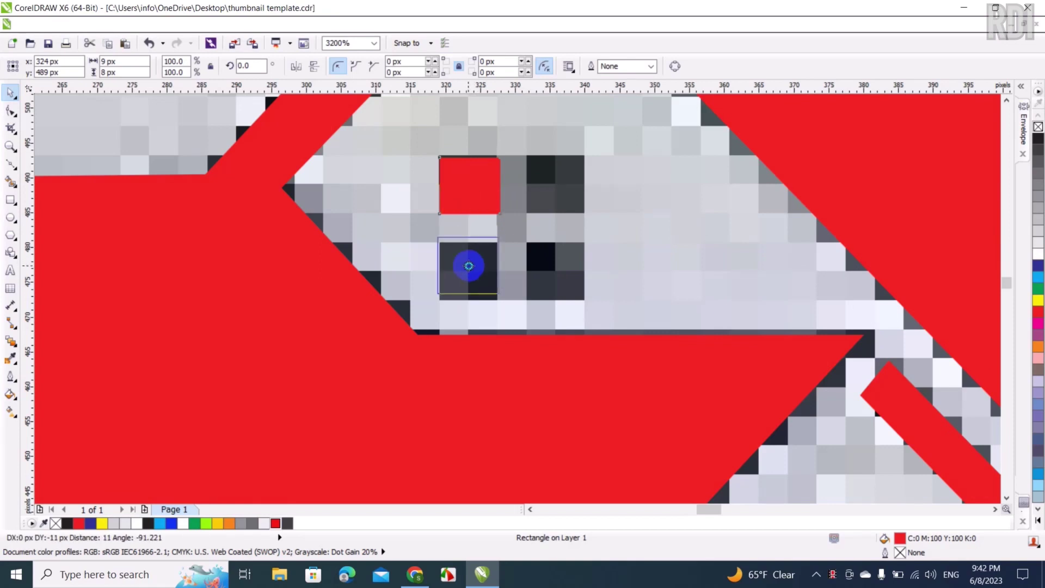
left_click(513, 294)
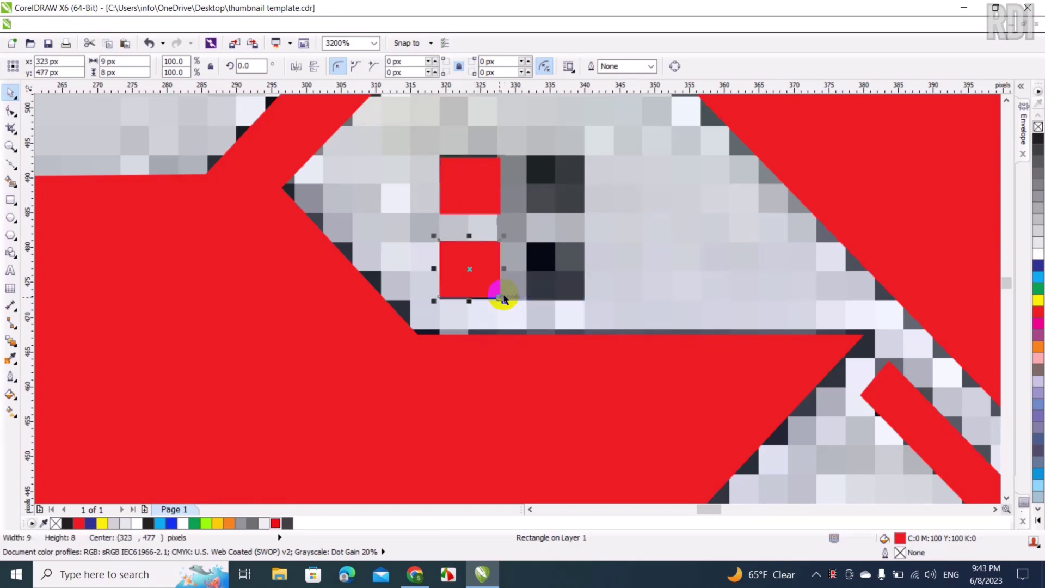
left_click(469, 195, "shift")
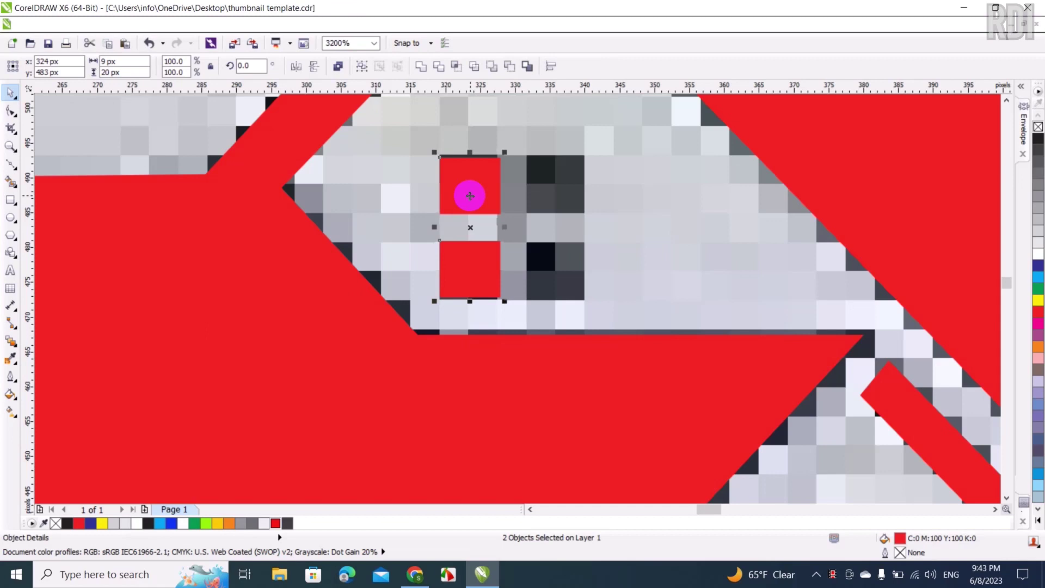
left_click_drag(465, 191, 557, 186)
left_click(611, 208)
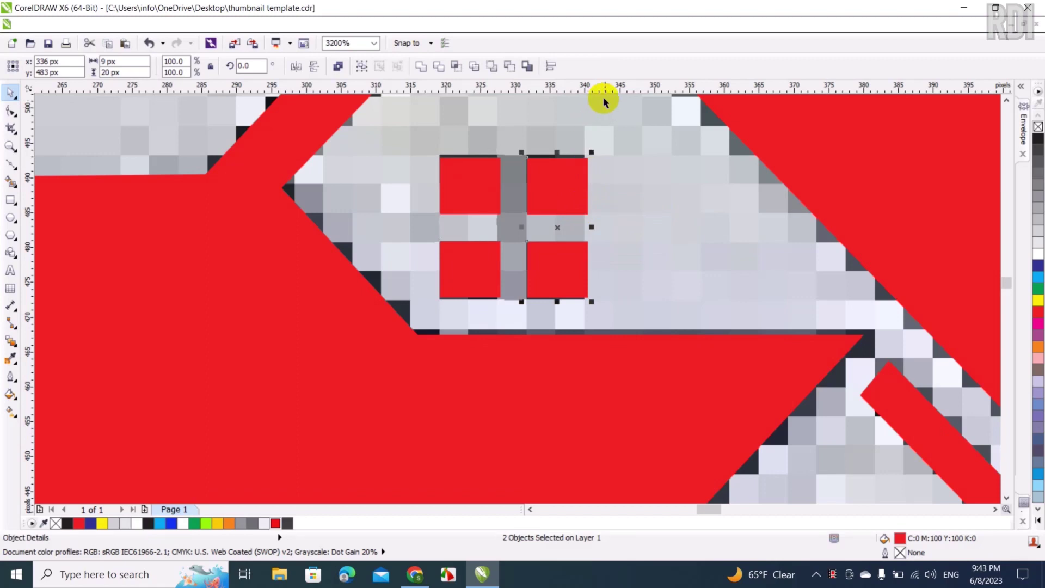
Delete the horizontal guideline beside the squares.
left_click_drag(608, 125, 620, 302)
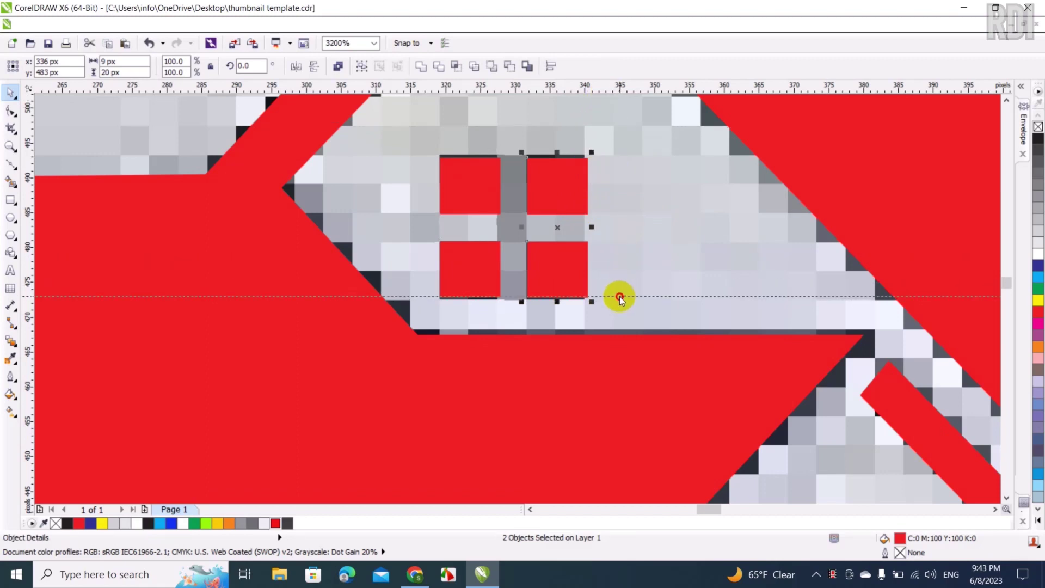
left_click(619, 296)
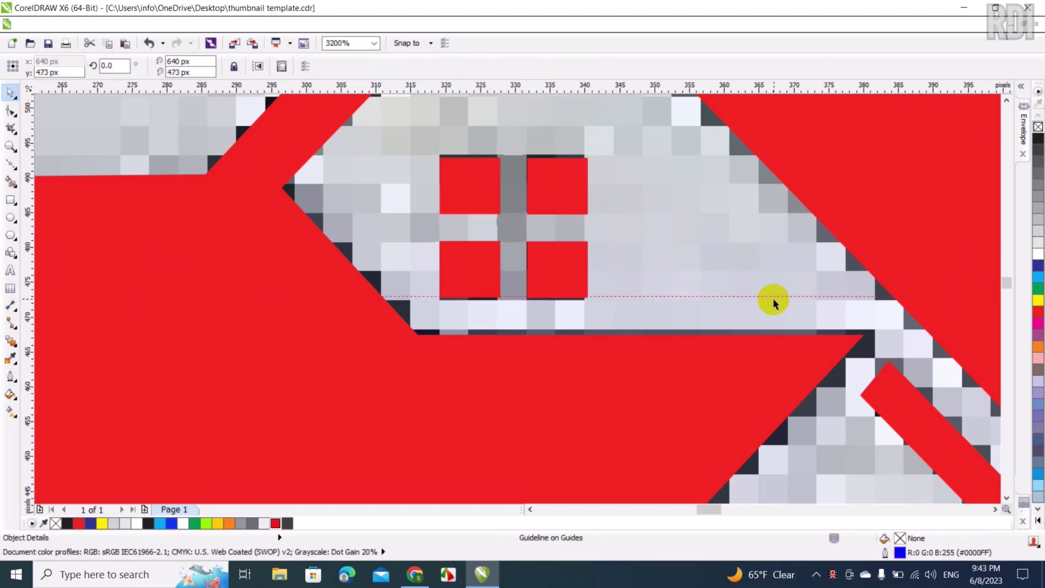
key("Delete")
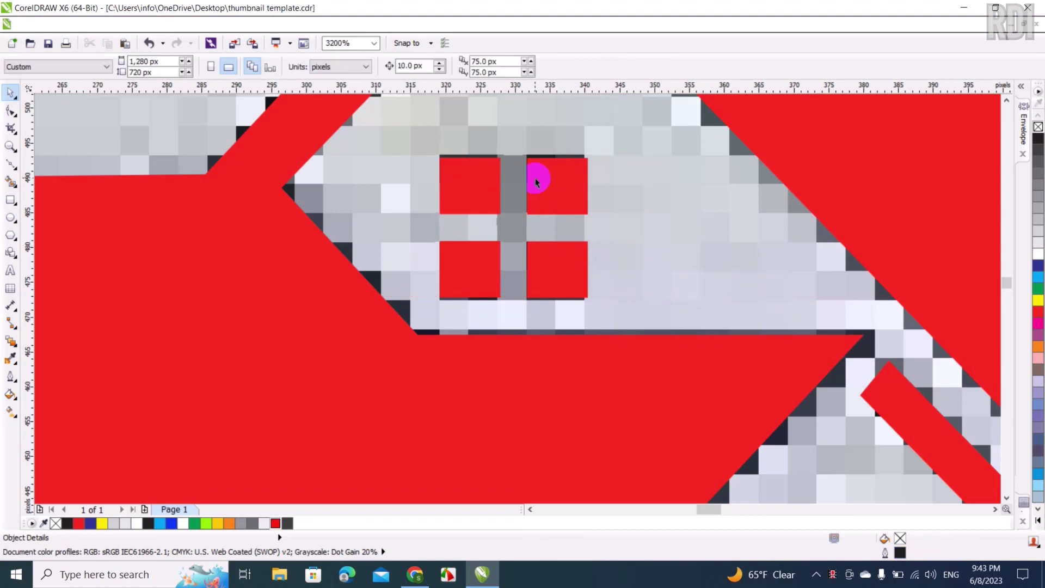
Weld the four red squares into a single window shape.
left_click(533, 175)
left_click(461, 172, "shift")
left_click(478, 261, "shift")
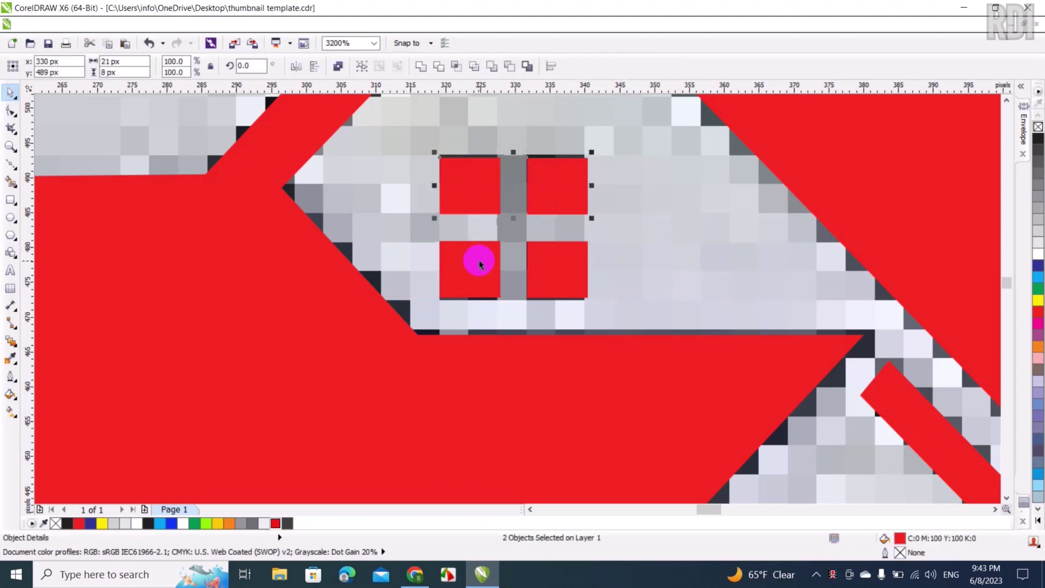
left_click(566, 275, "shift")
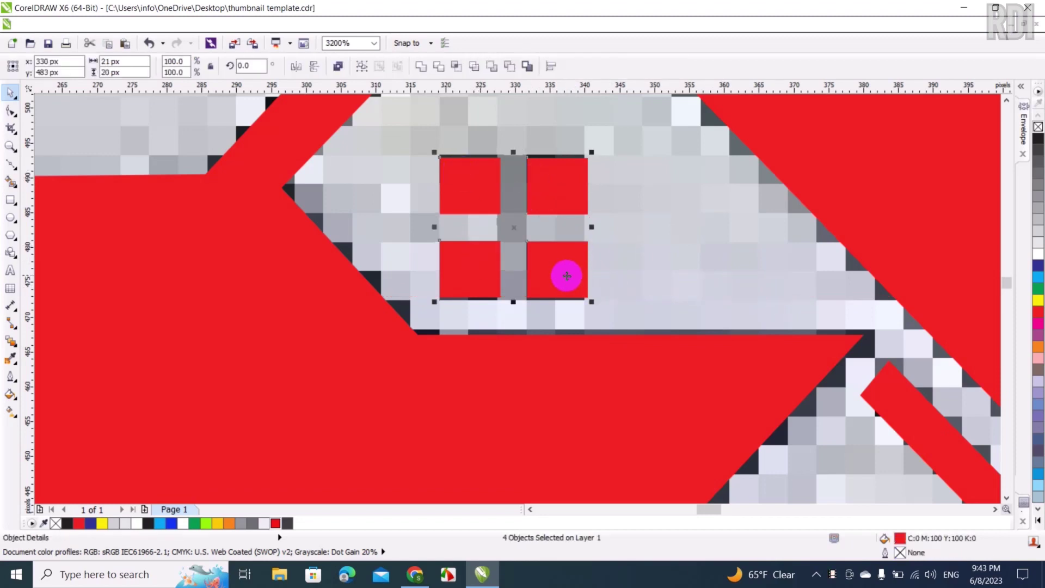
left_click(417, 64)
scroll(437, 146, "down", 2)
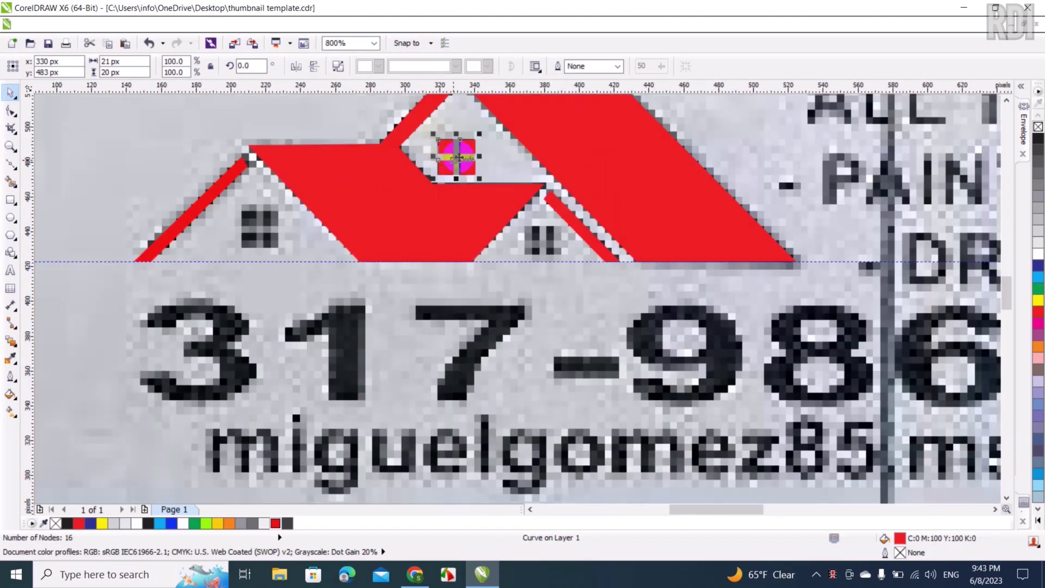
Copy the red window onto the left gable, aligned with the photo's window.
left_click_drag(458, 155, 259, 227)
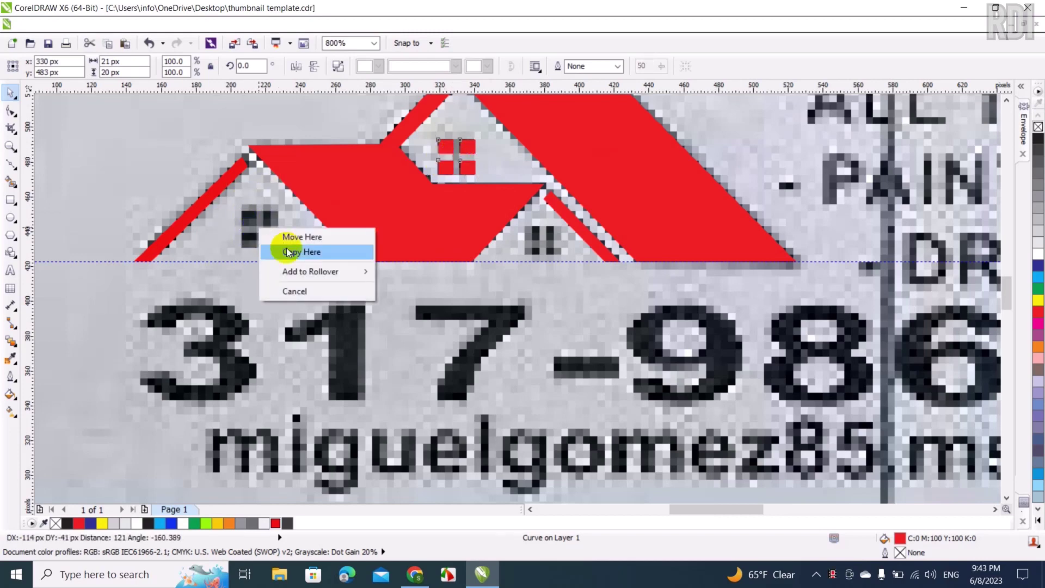
left_click(288, 240)
scroll(245, 216, "up", 3)
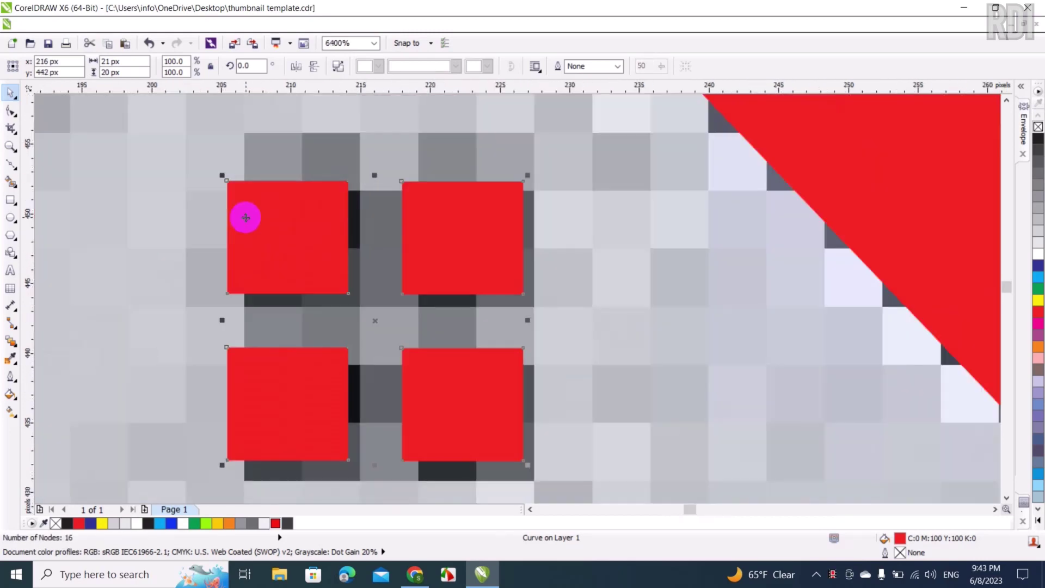
left_click_drag(251, 219, 274, 245)
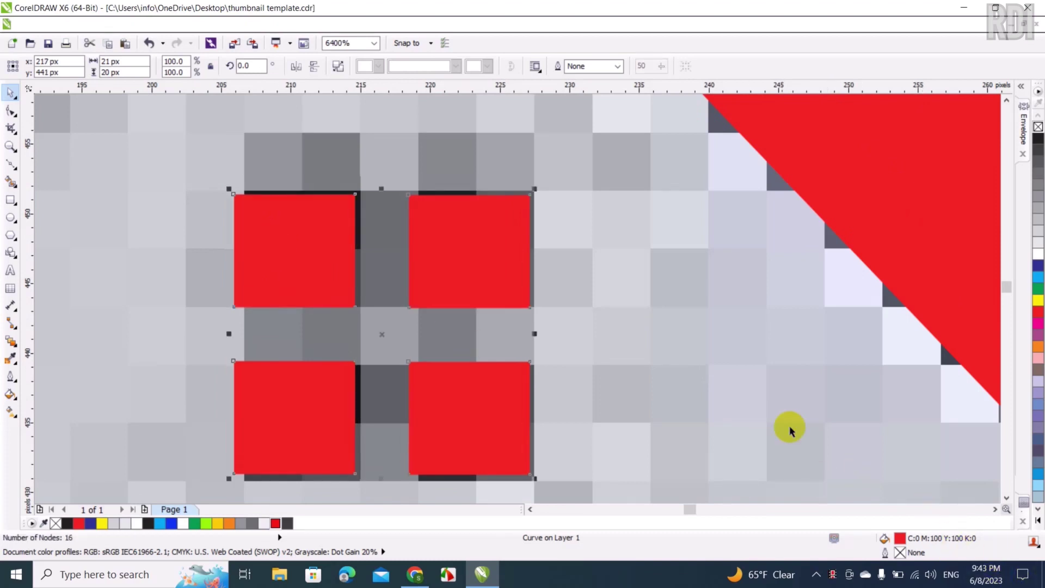
scroll(444, 269, "down", 1)
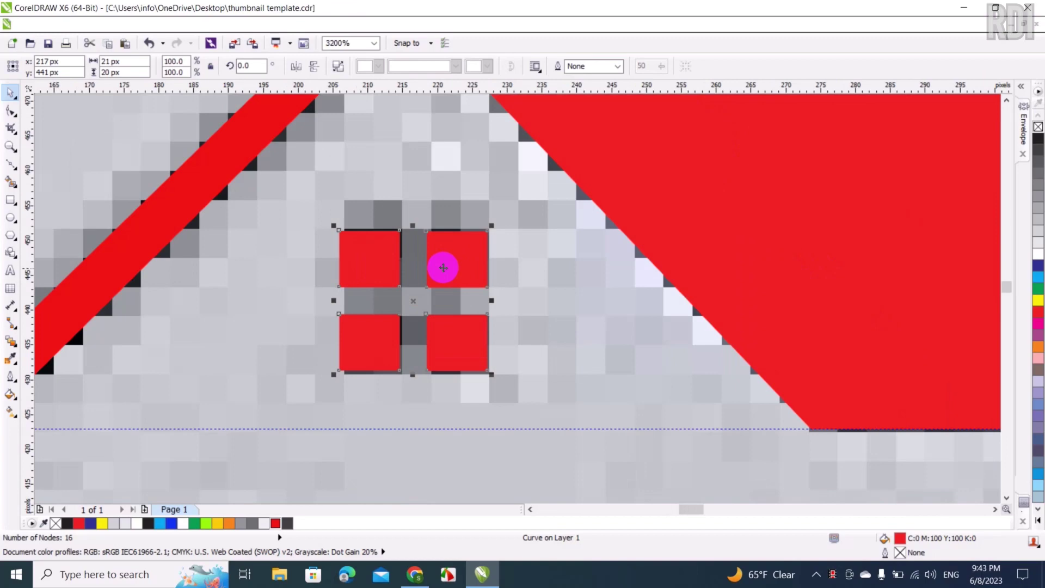
scroll(435, 269, "down", 1)
Copy the window onto the right gable, shrink it and nudge it into place.
mouse_move(448, 274)
left_mouse_down()
mouse_move(1017, 302)
mouse_move(818, 294)
left_mouse_up()
left_click(858, 303)
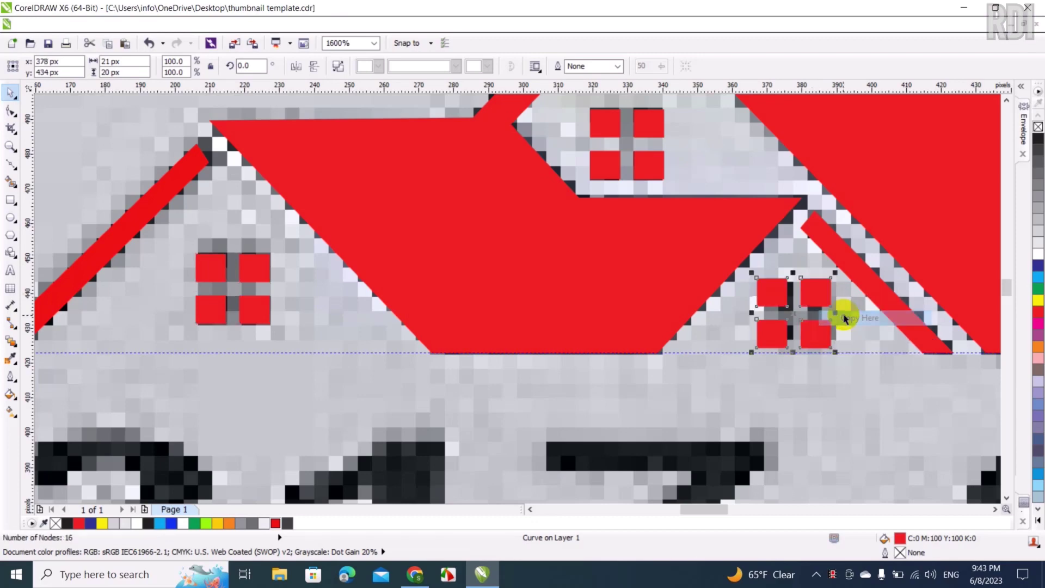
left_click_drag(837, 353, 819, 336)
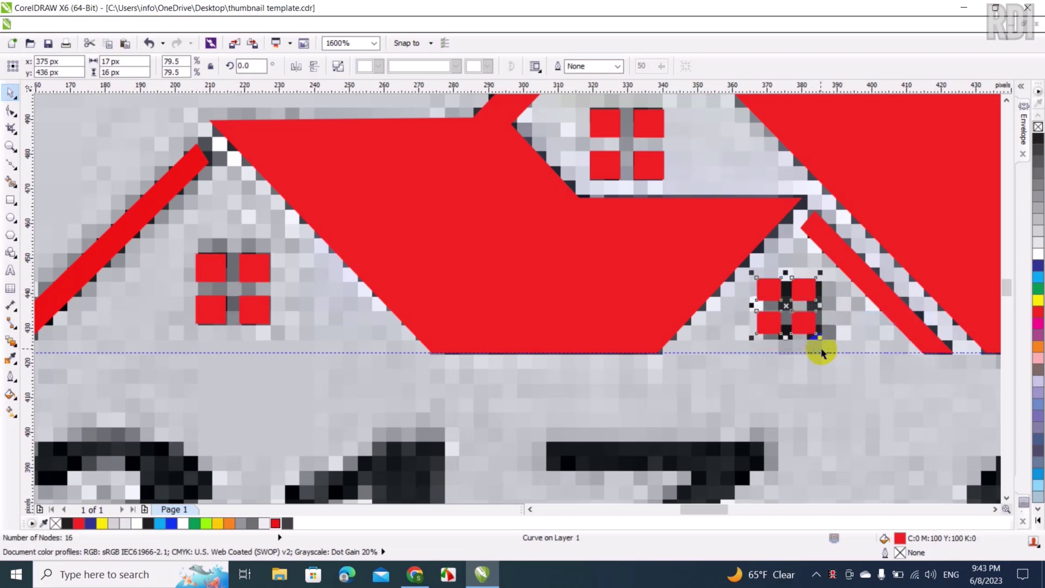
left_click_drag(786, 306, 797, 309)
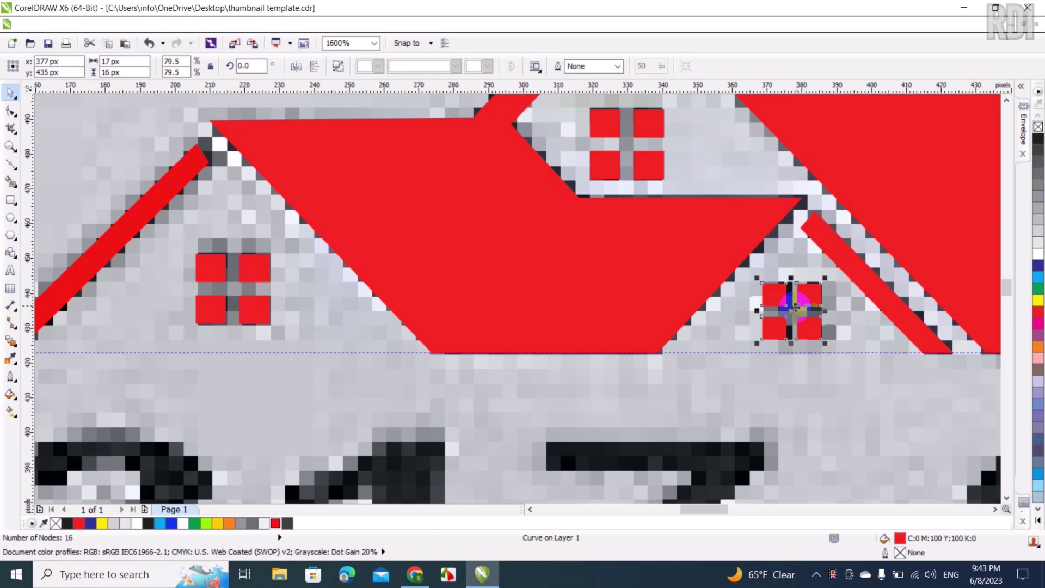
scroll(702, 281, "down", 1)
scroll(693, 280, "up", 1)
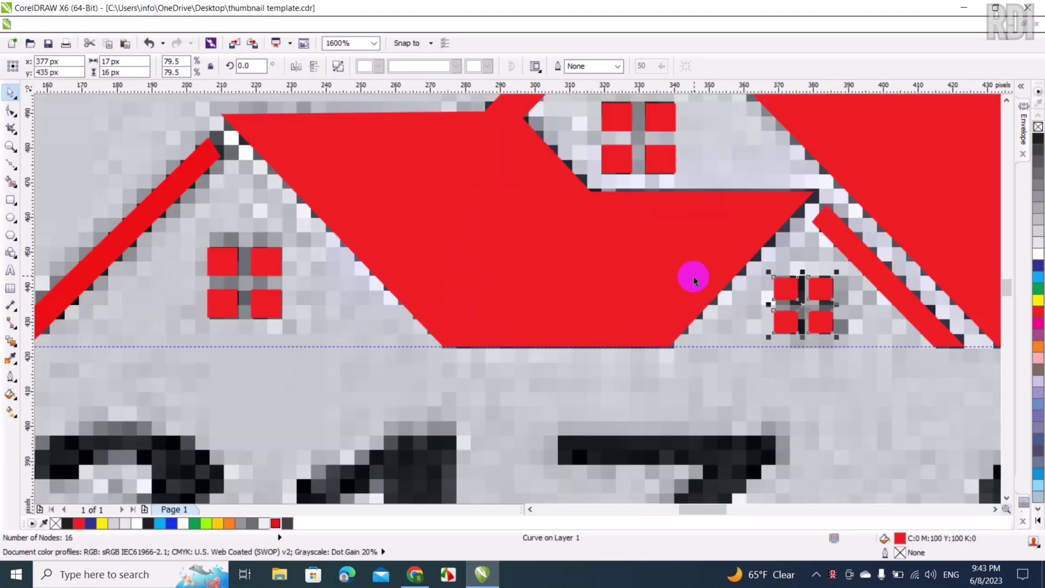
scroll(694, 280, "down", 2)
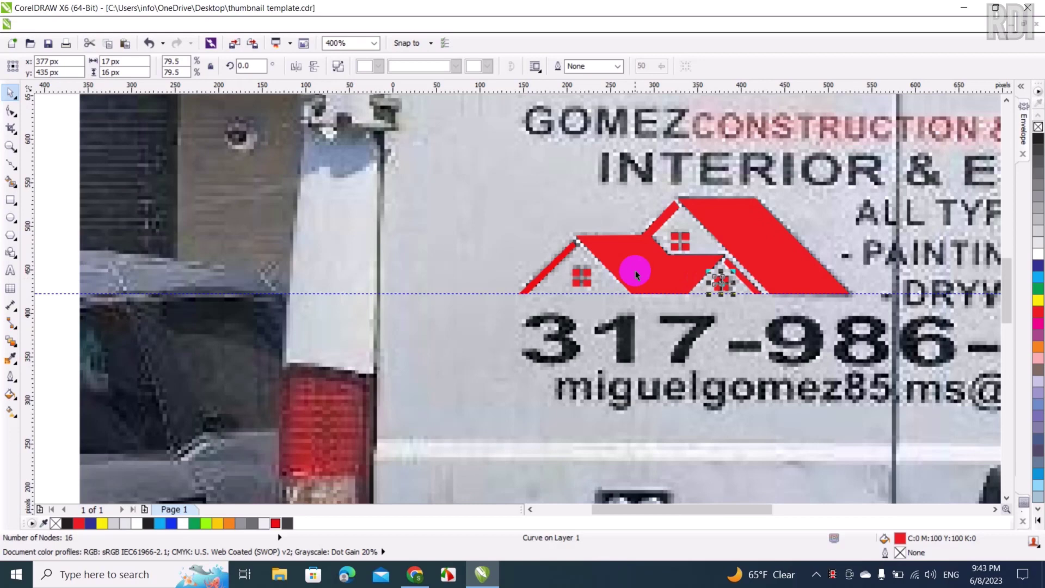
Delete the horizontal guideline running through the house logo.
left_click(490, 292)
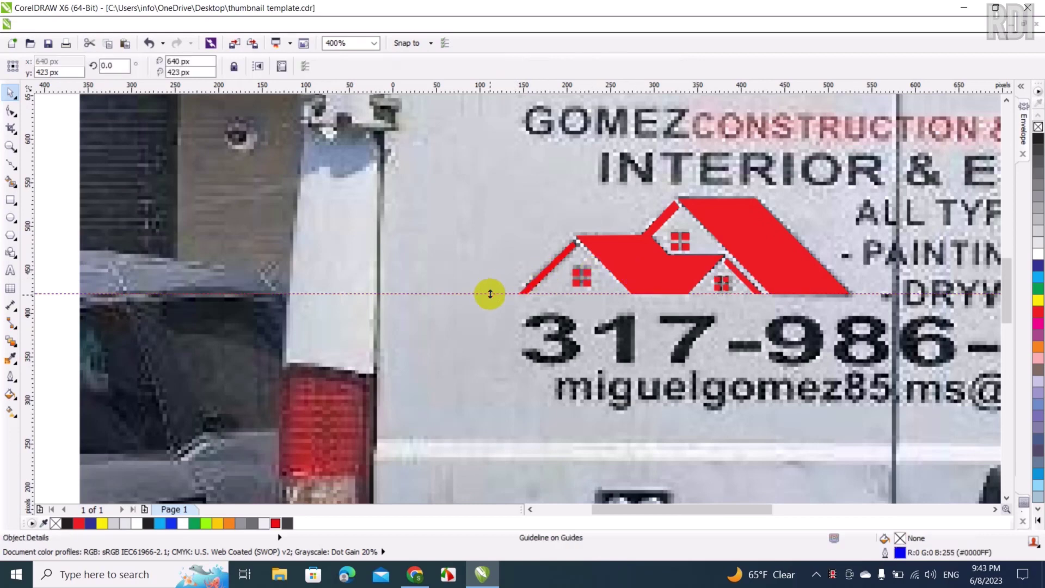
key("Delete")
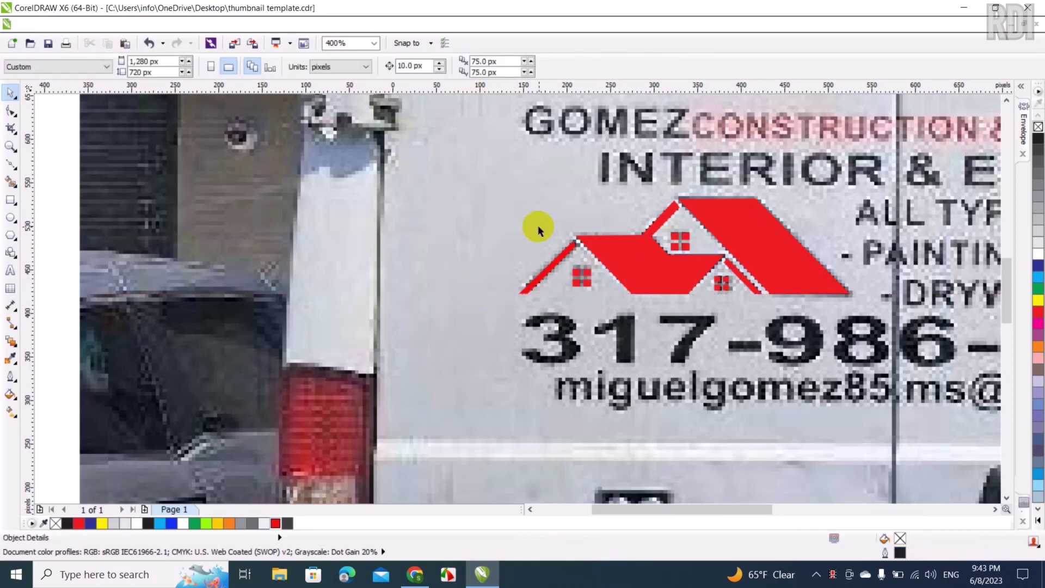
scroll(640, 180, "down", 1)
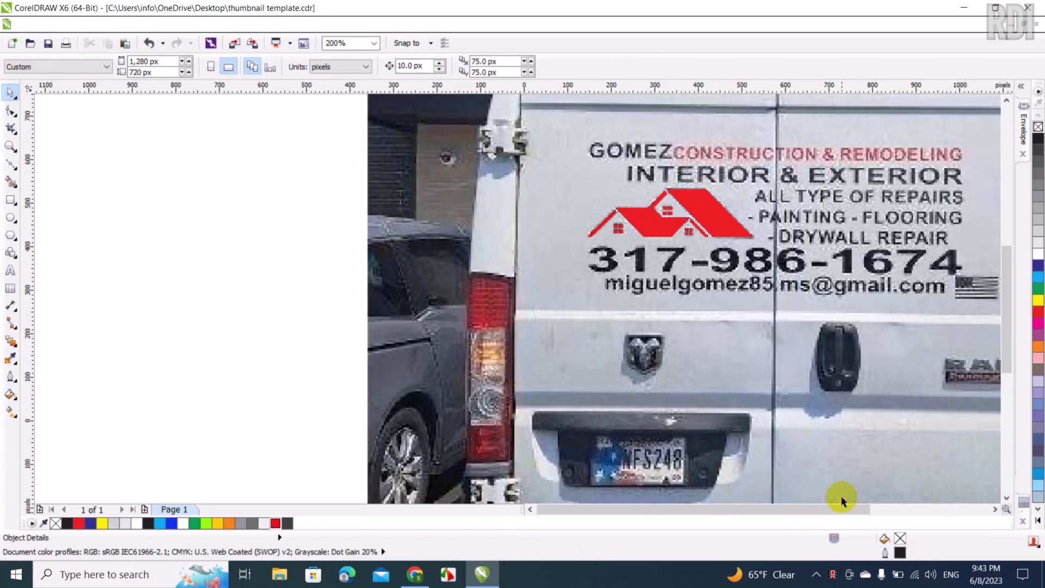
left_click_drag(838, 506, 874, 507)
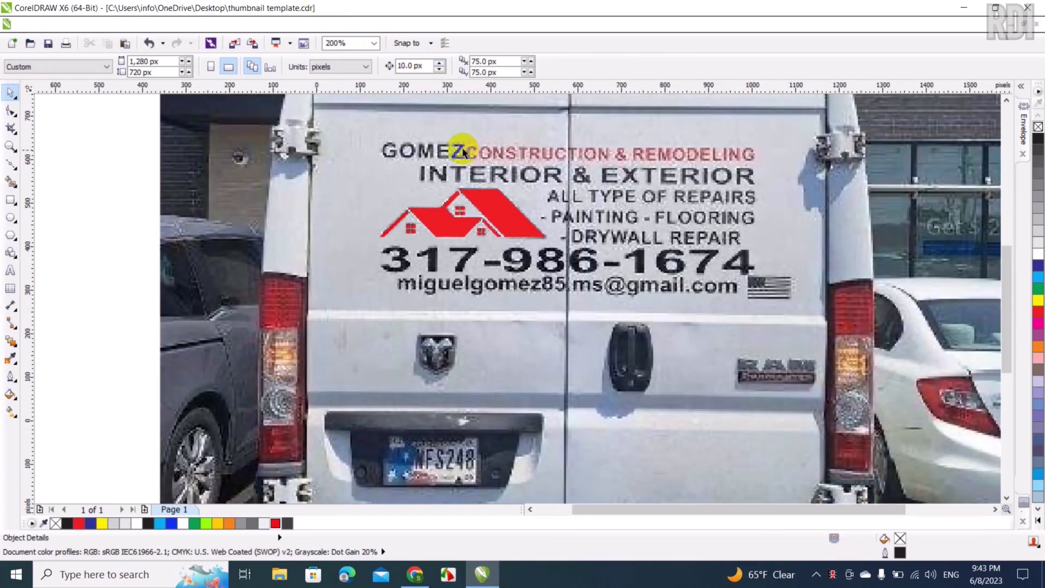
scroll(456, 131, "up", 2)
scroll(456, 131, "down", 1)
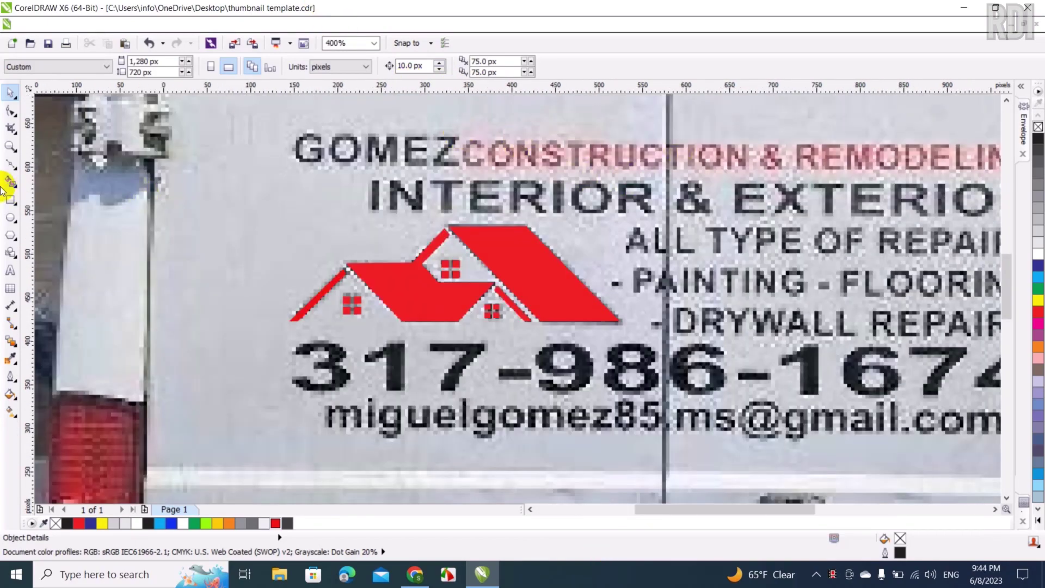
Shrink the GOMEZ ROMODELING heading and move it down onto the CONSTRUCTION line.
left_click(13, 270)
left_click(282, 147)
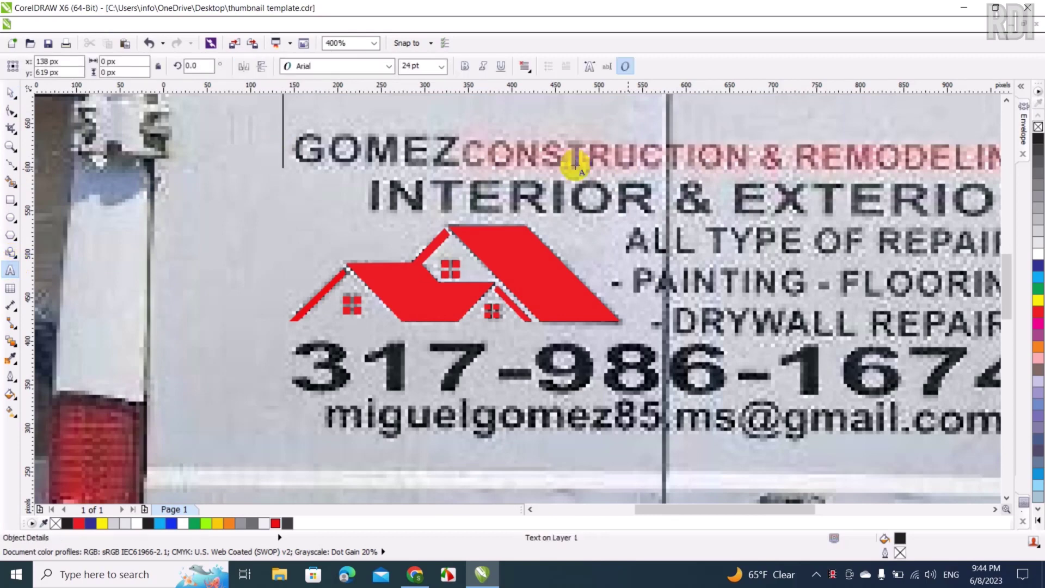
type("GO")
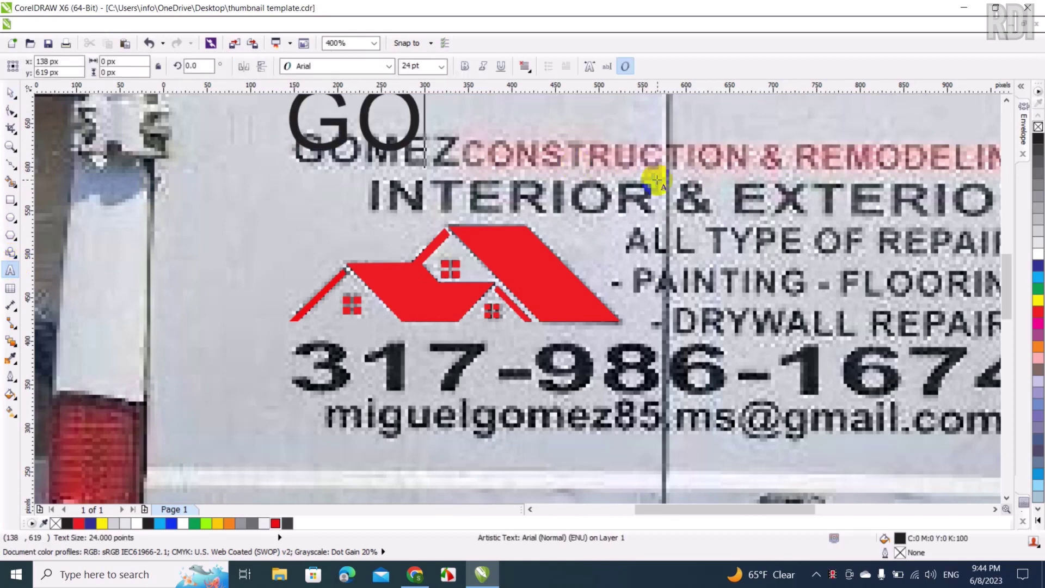
type("M")
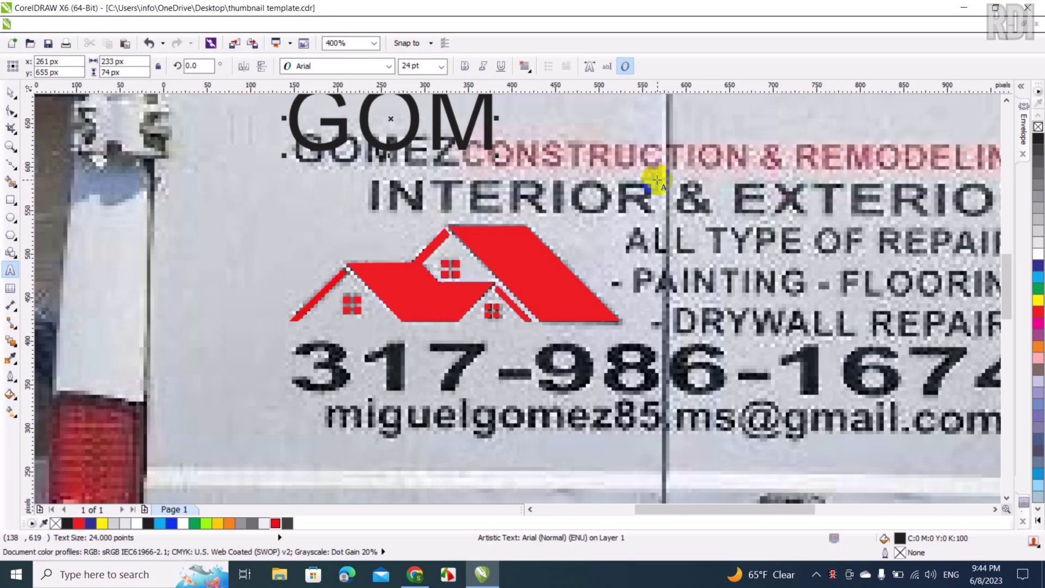
type("EZ")
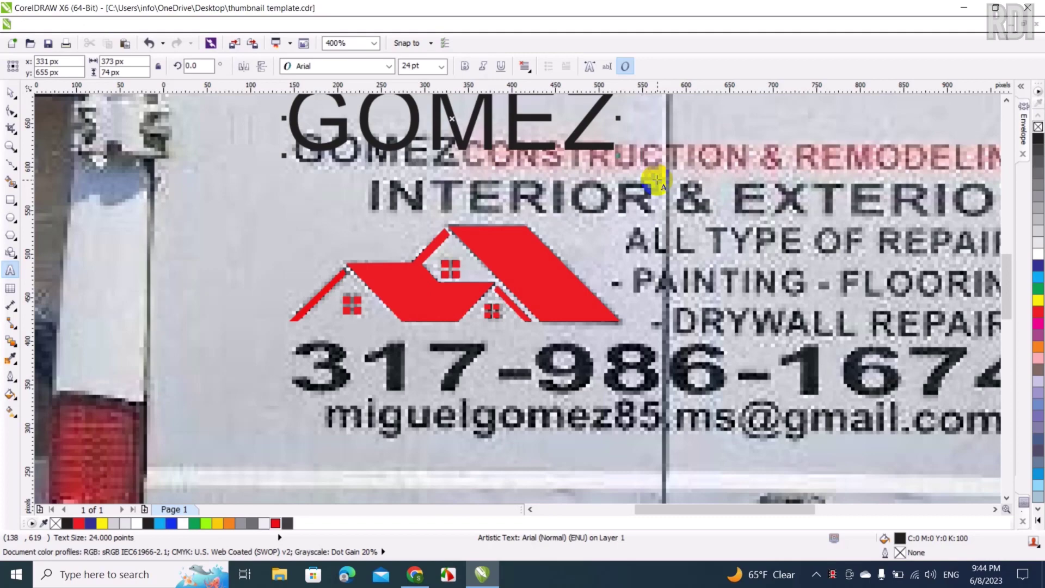
type(" ROMOD")
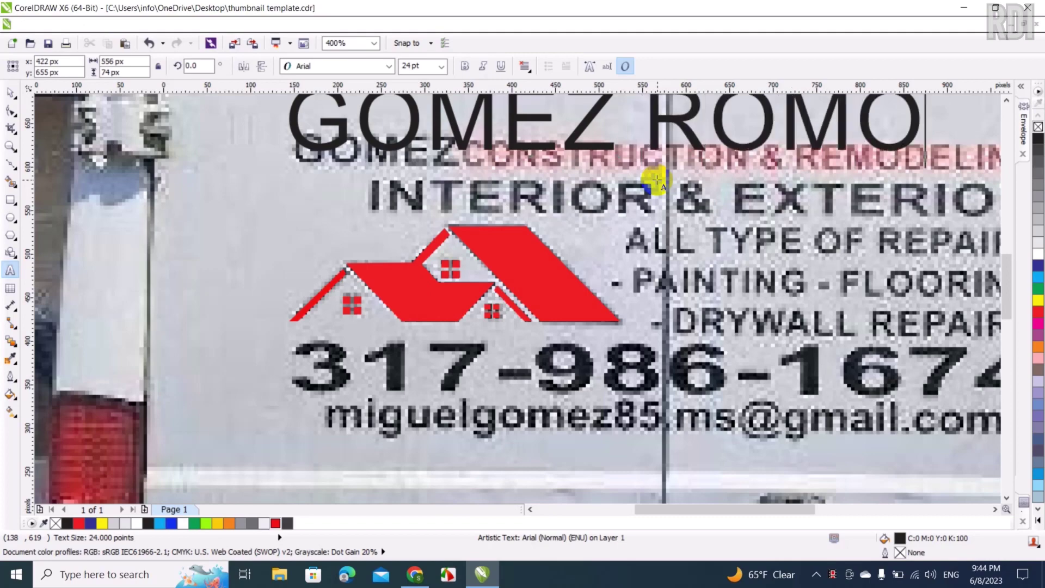
type("ELING")
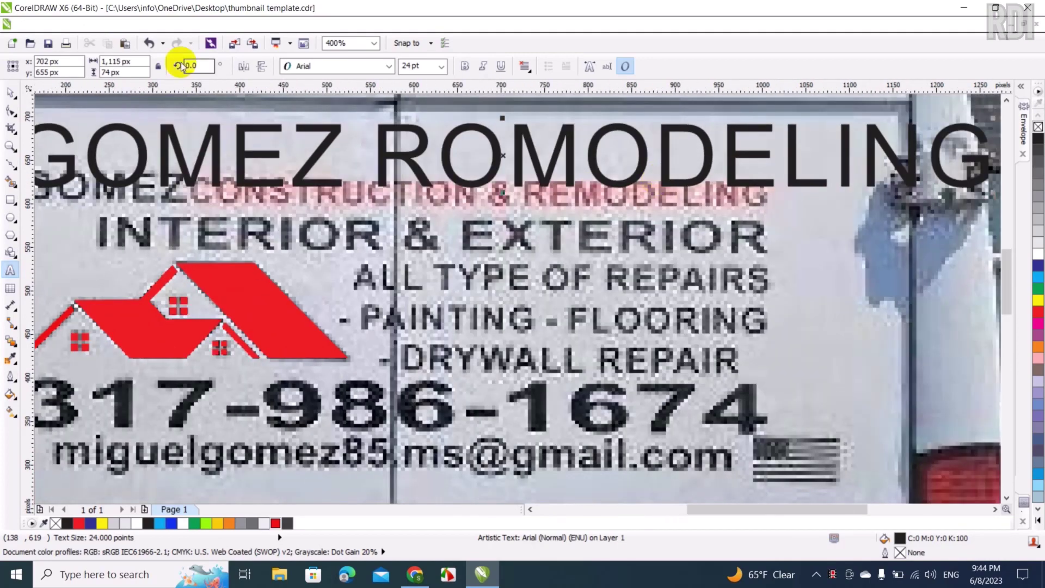
left_click(13, 94)
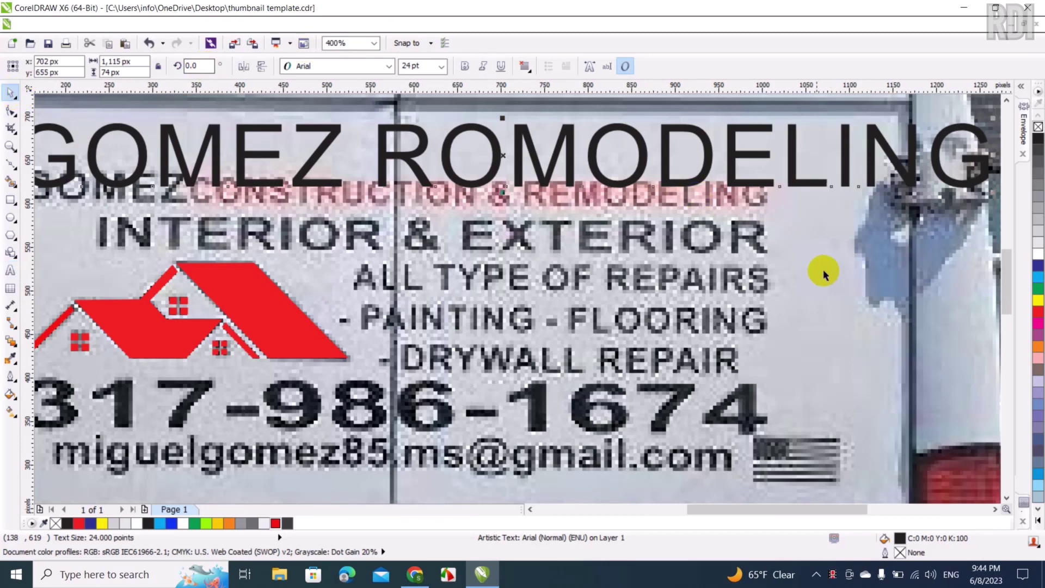
left_click_drag(992, 193, 530, 159)
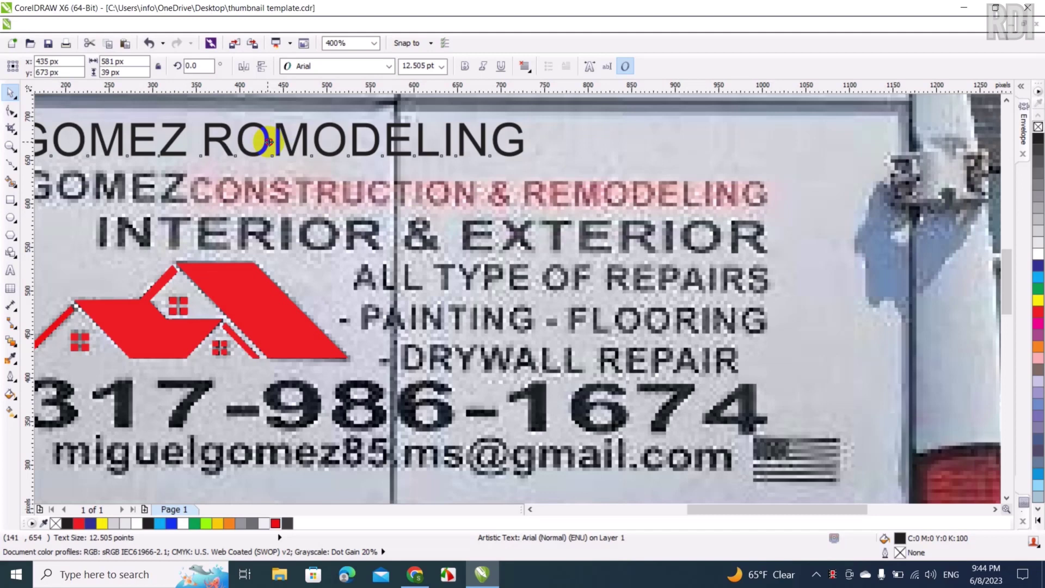
left_click_drag(270, 142, 275, 186)
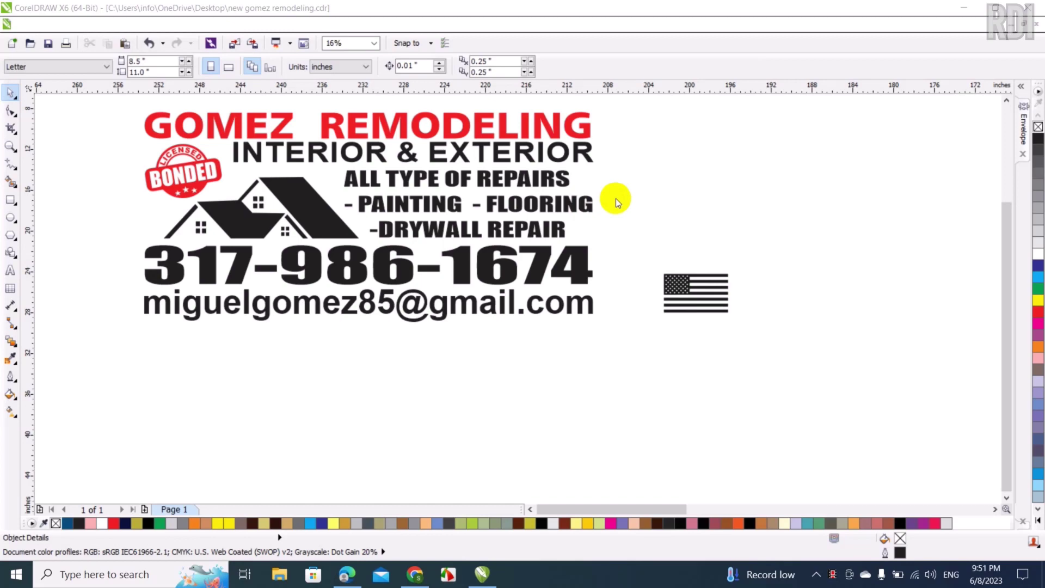
right_click(638, 199)
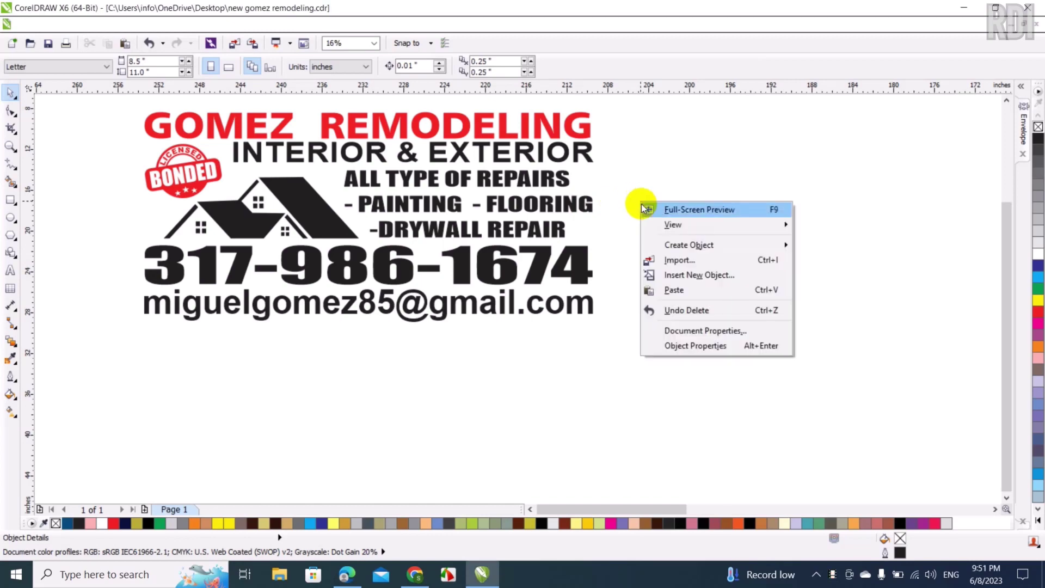
left_click(670, 290)
scroll(560, 252, "down", 3)
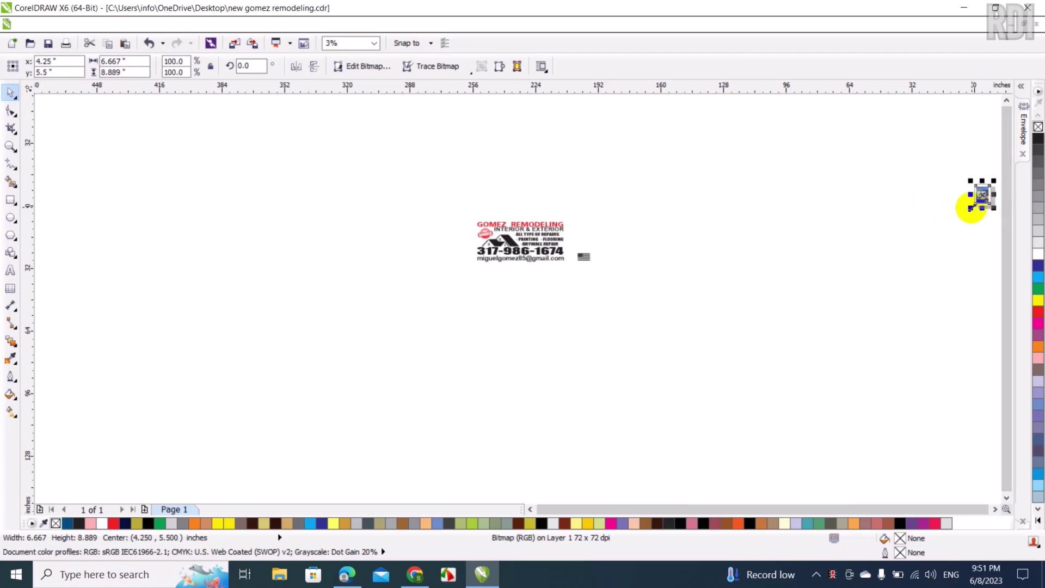
mouse_move(968, 207)
left_mouse_down()
mouse_move(829, 305)
mouse_move(811, 352)
left_mouse_up()
left_click_drag(923, 273, 386, 245)
scroll(361, 227, "up", 3)
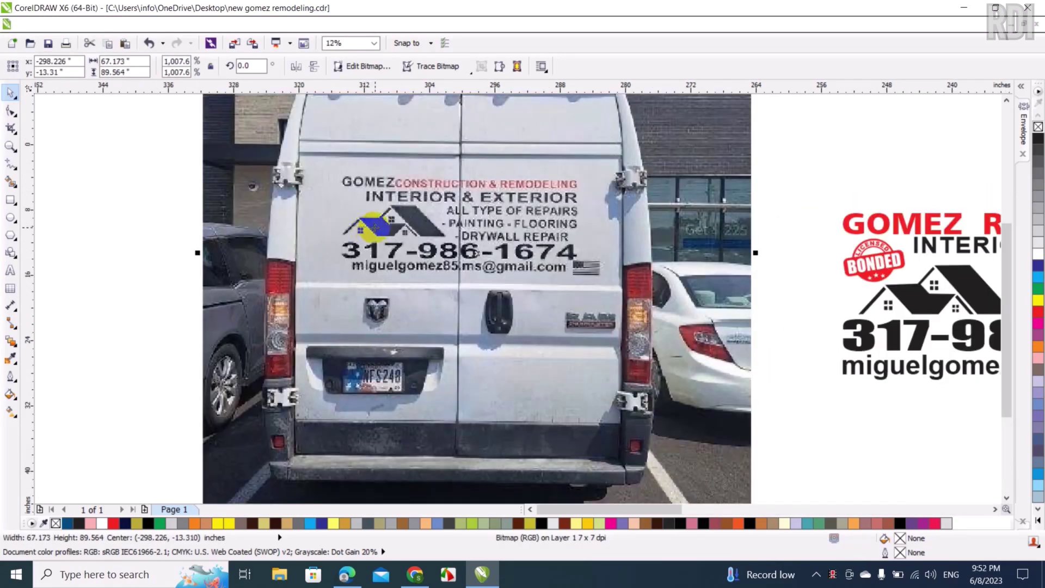
left_click_drag(457, 245, 539, 270)
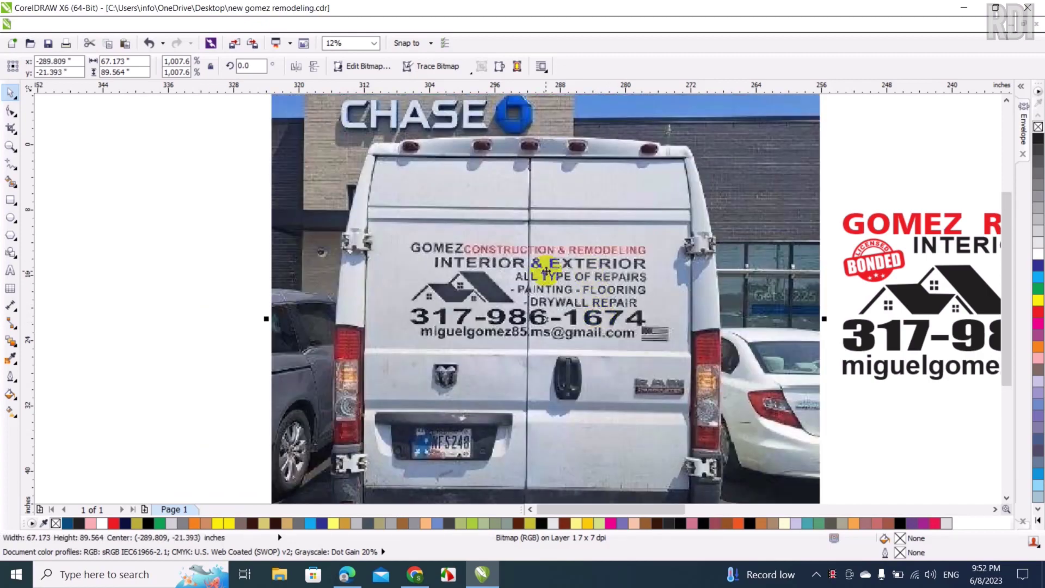
scroll(544, 269, "up", 3)
scroll(543, 270, "up", 4)
scroll(543, 270, "down", 3)
scroll(510, 217, "up", 4)
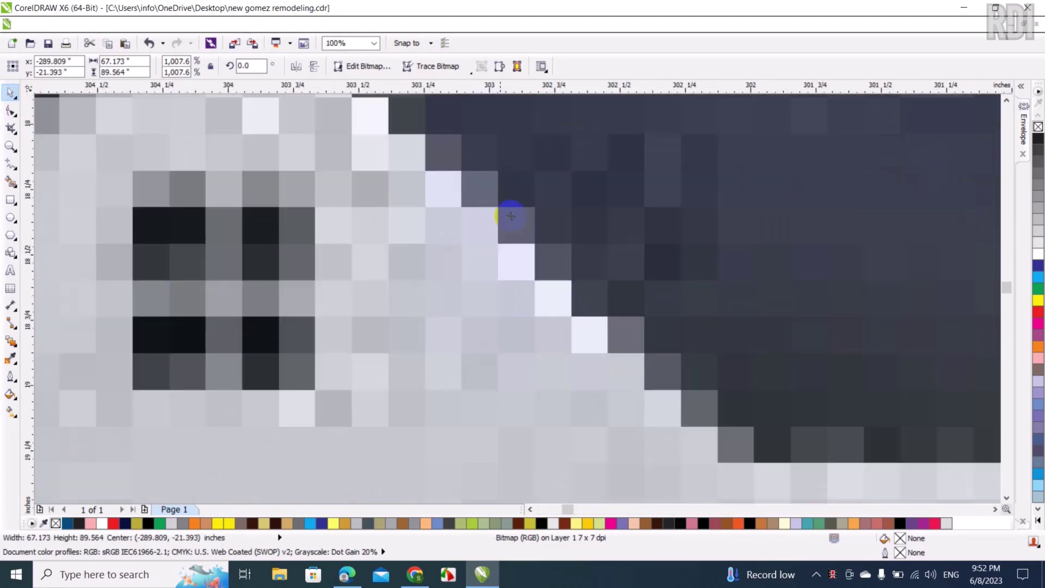
scroll(510, 216, "down", 2)
scroll(511, 217, "down", 2)
scroll(522, 227, "down", 1)
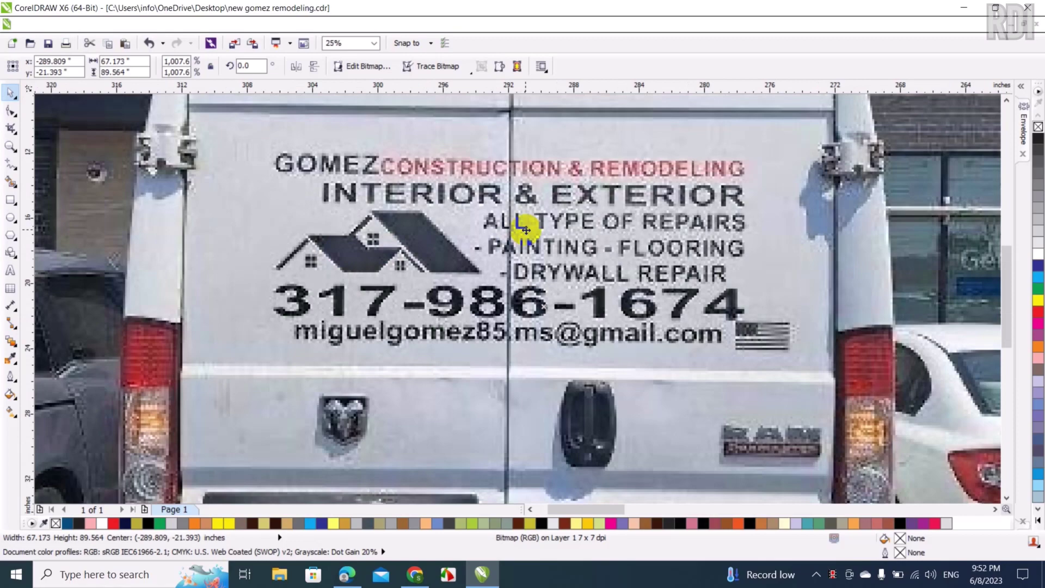
scroll(539, 383, "down", 1)
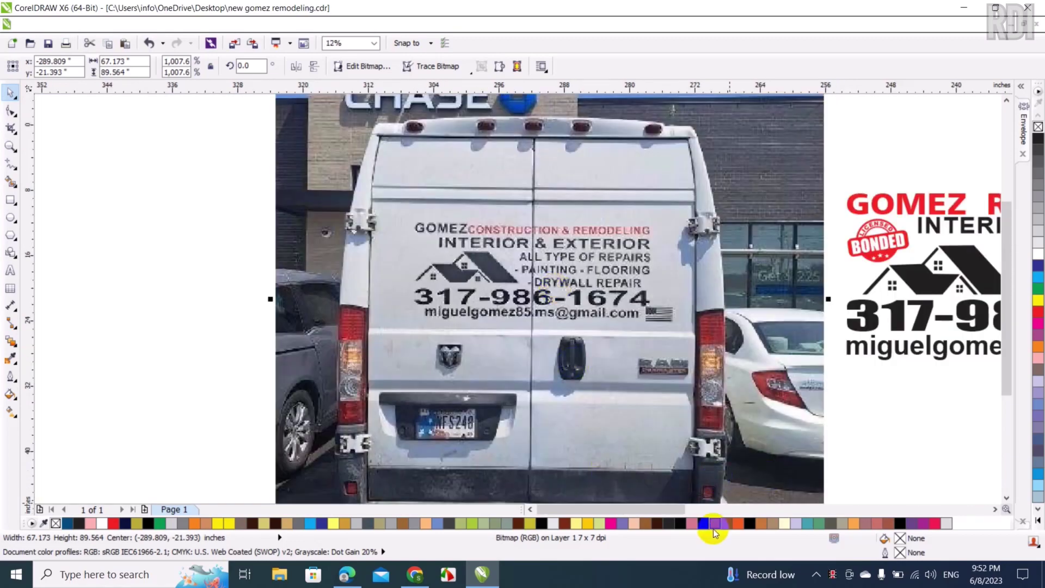
left_click_drag(621, 510, 670, 510)
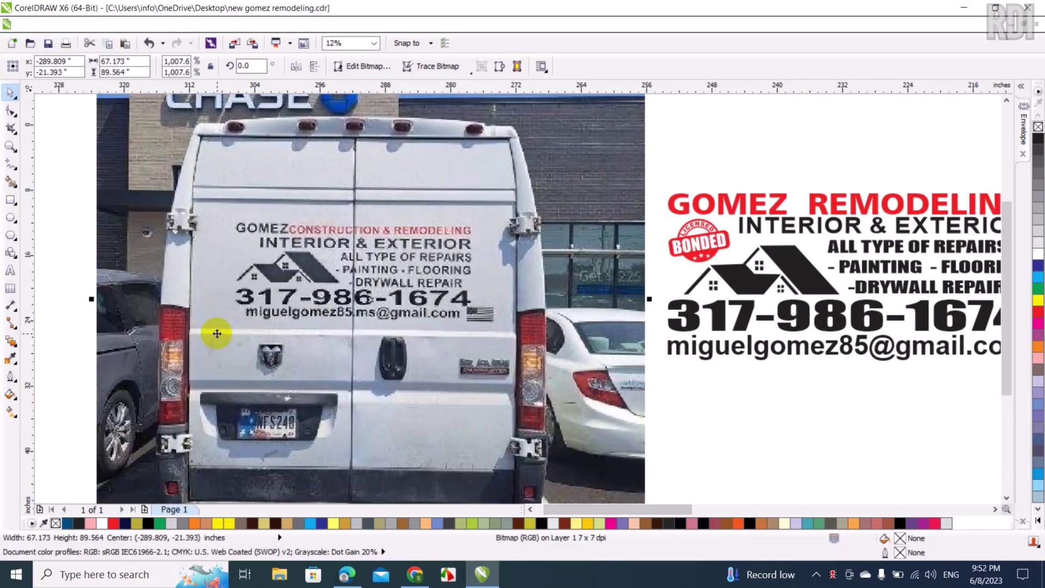
mouse_move(218, 334)
left_mouse_down()
mouse_move(277, 306)
mouse_move(268, 320)
left_mouse_up()
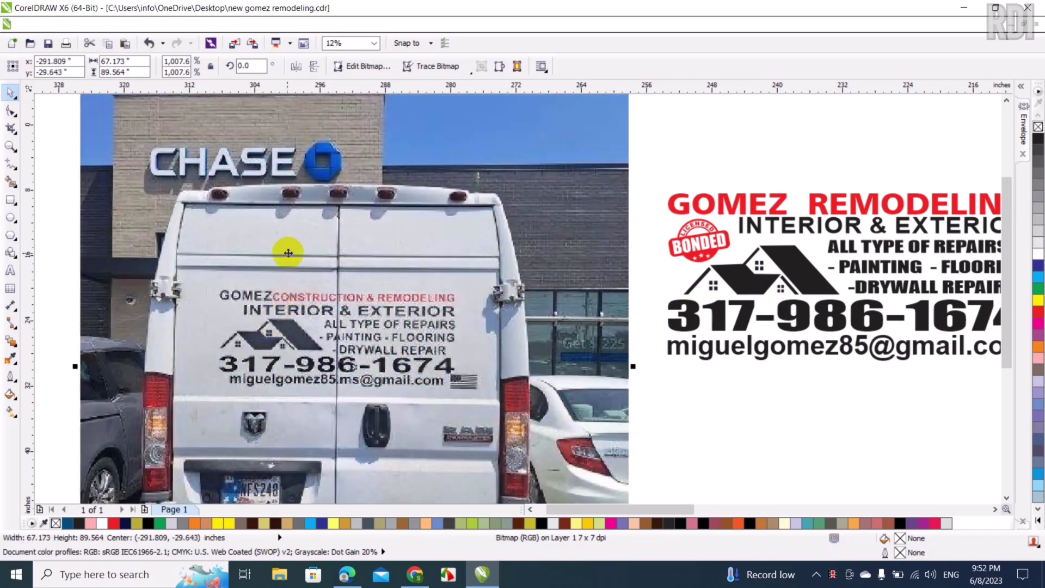
left_click_drag(288, 253, 307, 296)
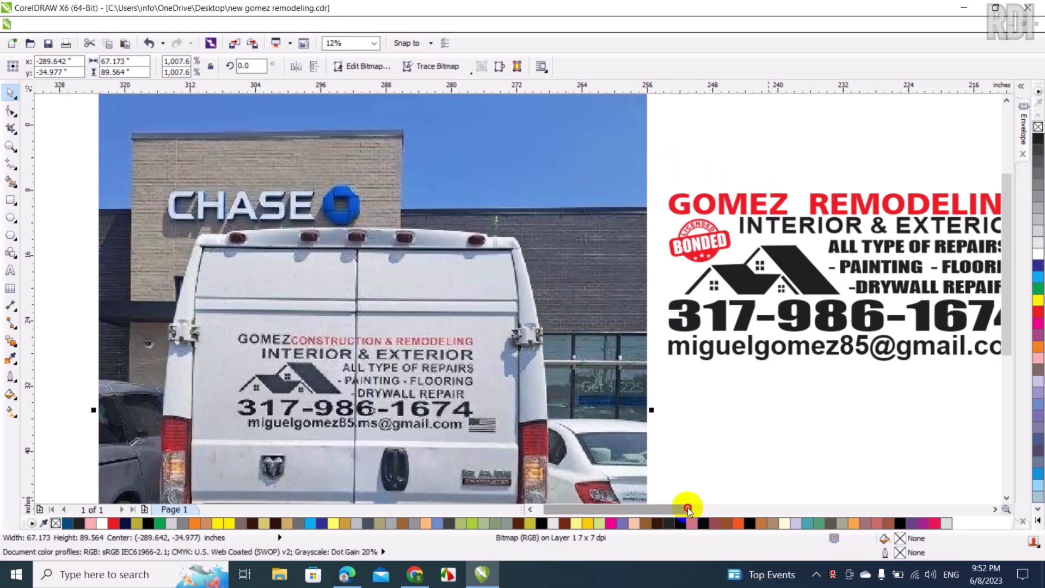
left_click_drag(688, 508, 702, 508)
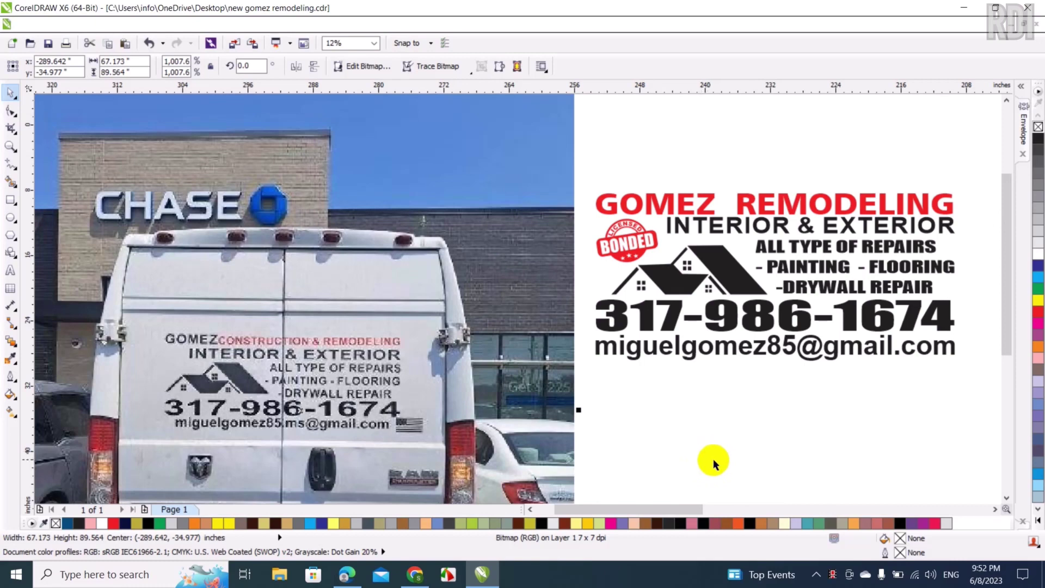
key("Delete")
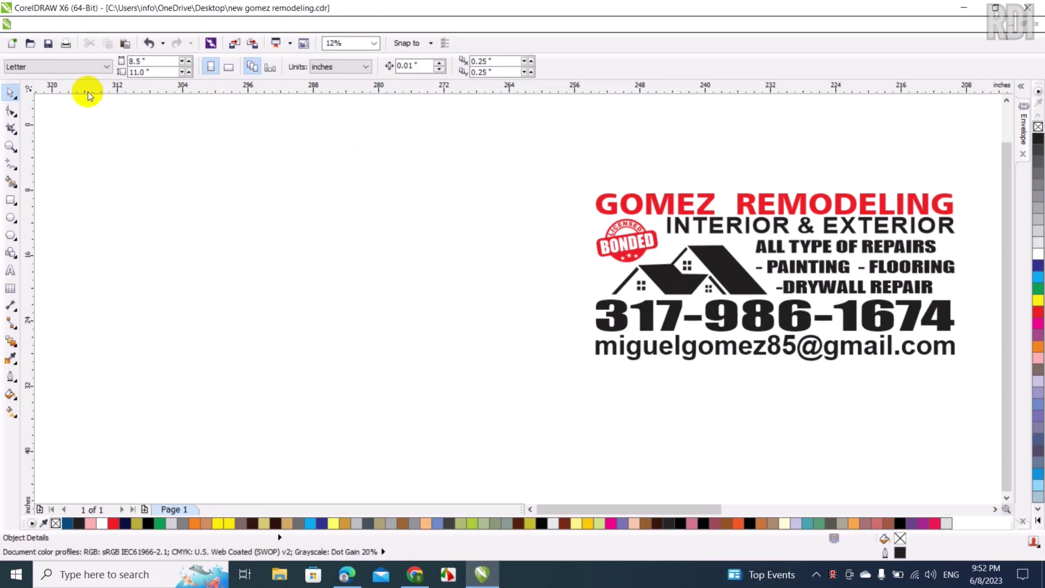
left_click(13, 167)
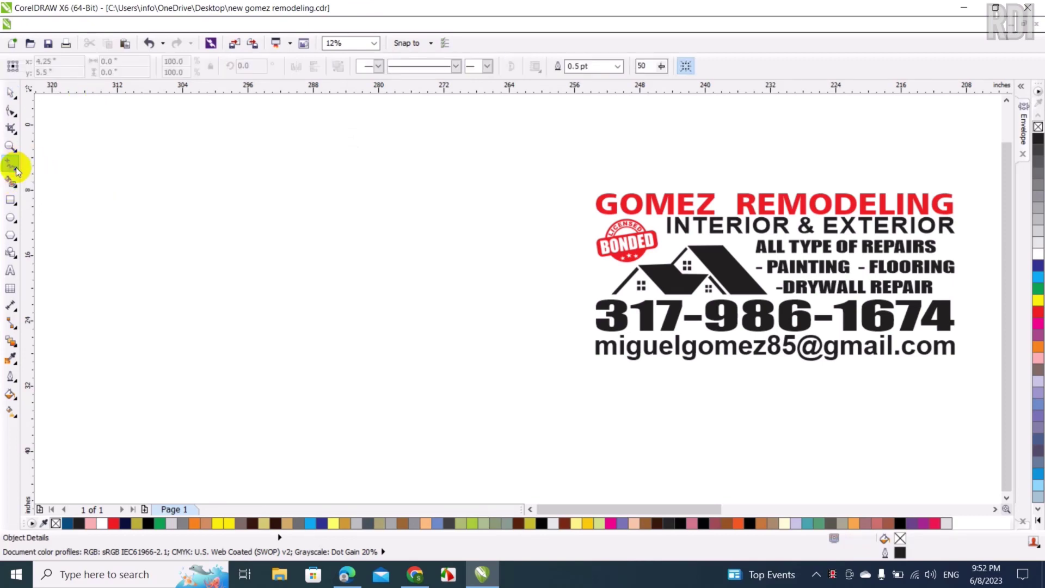
left_click(18, 169)
left_click(57, 194)
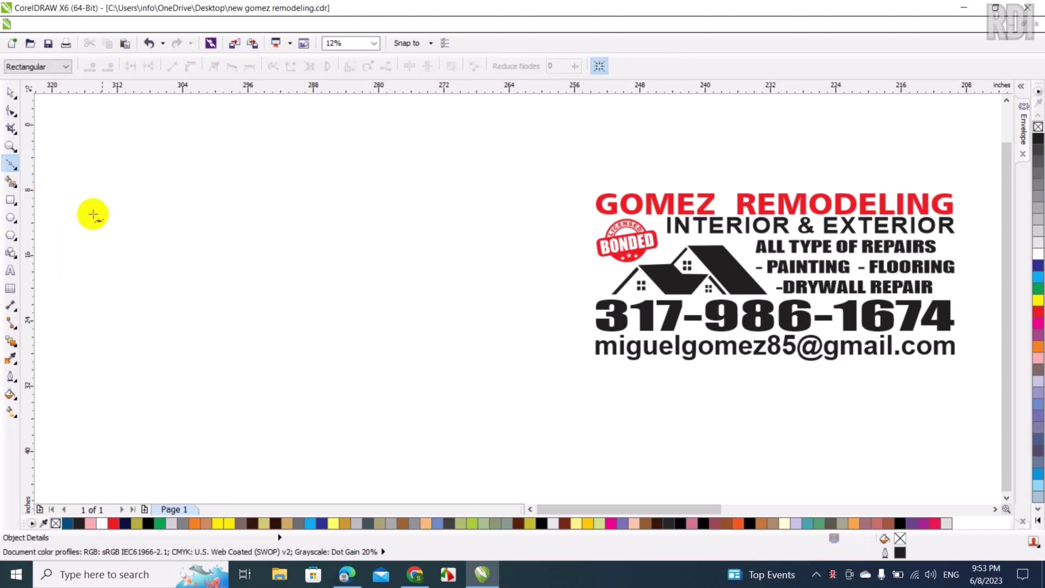
left_click(118, 304)
left_click(256, 167)
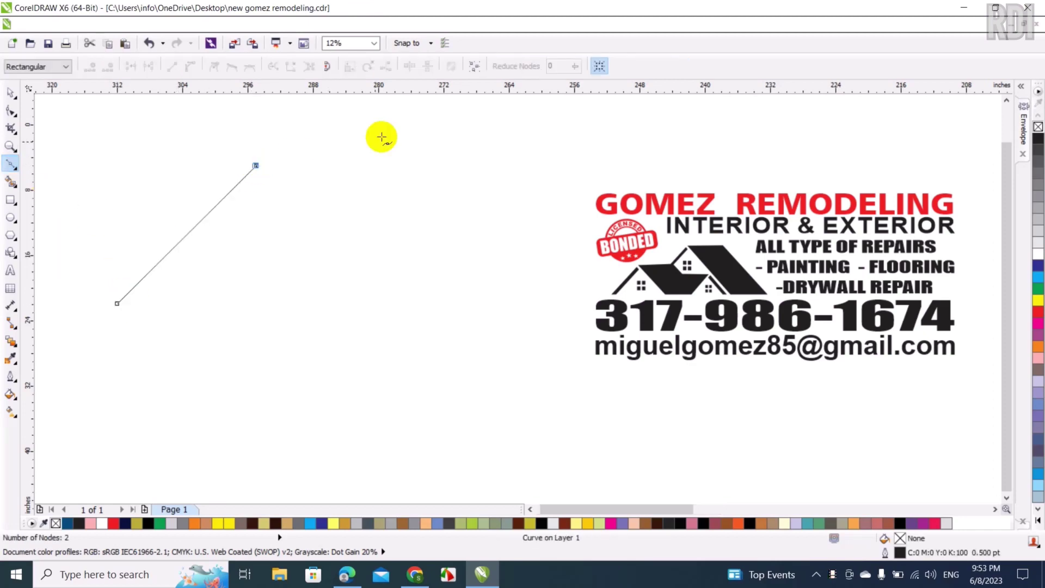
left_click(369, 283)
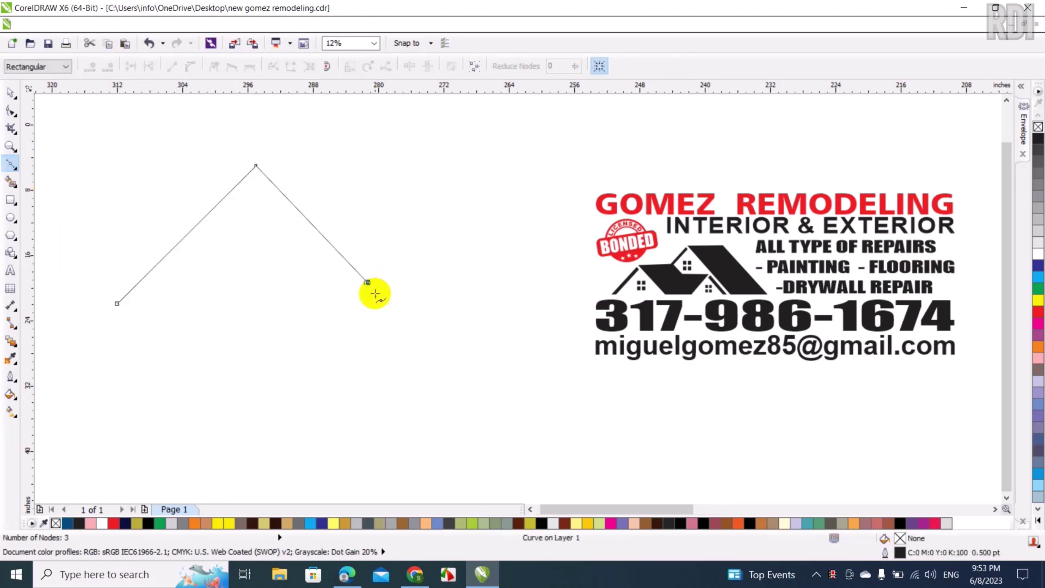
left_click(118, 305)
left_click(13, 95)
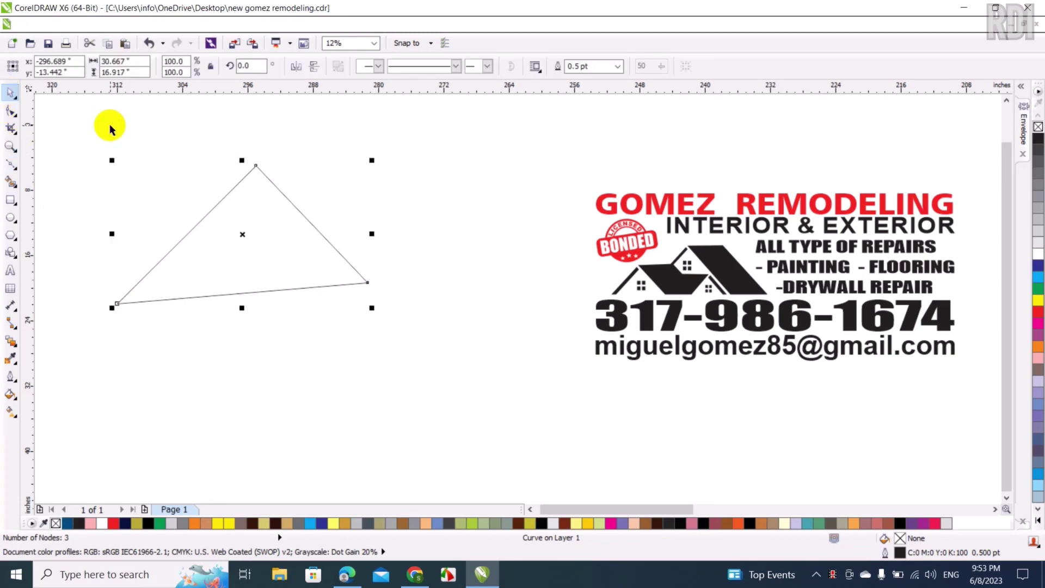
key("Delete")
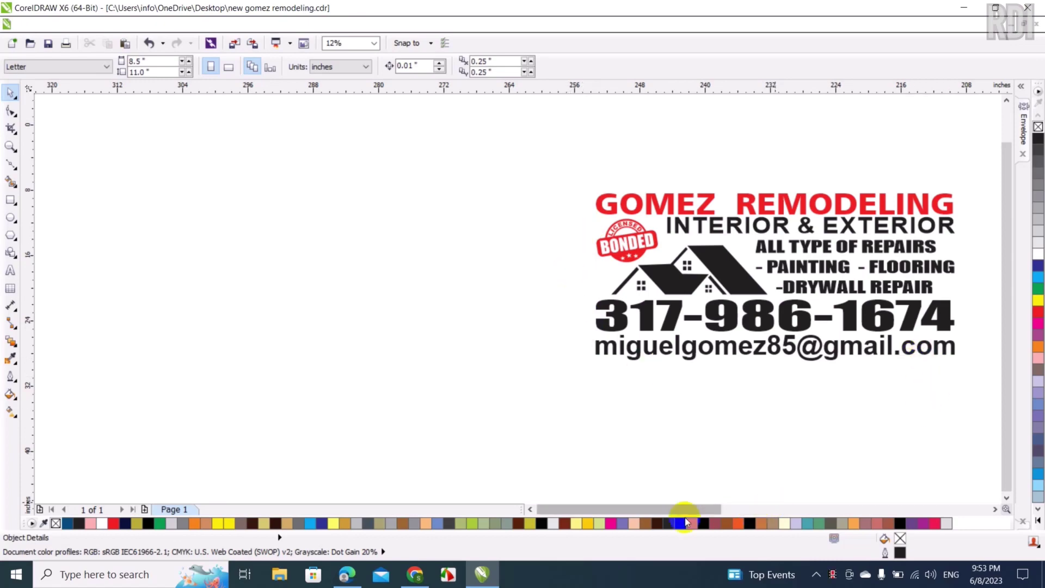
mouse_move(685, 509)
left_mouse_down()
mouse_move(703, 507)
mouse_move(664, 508)
left_mouse_up()
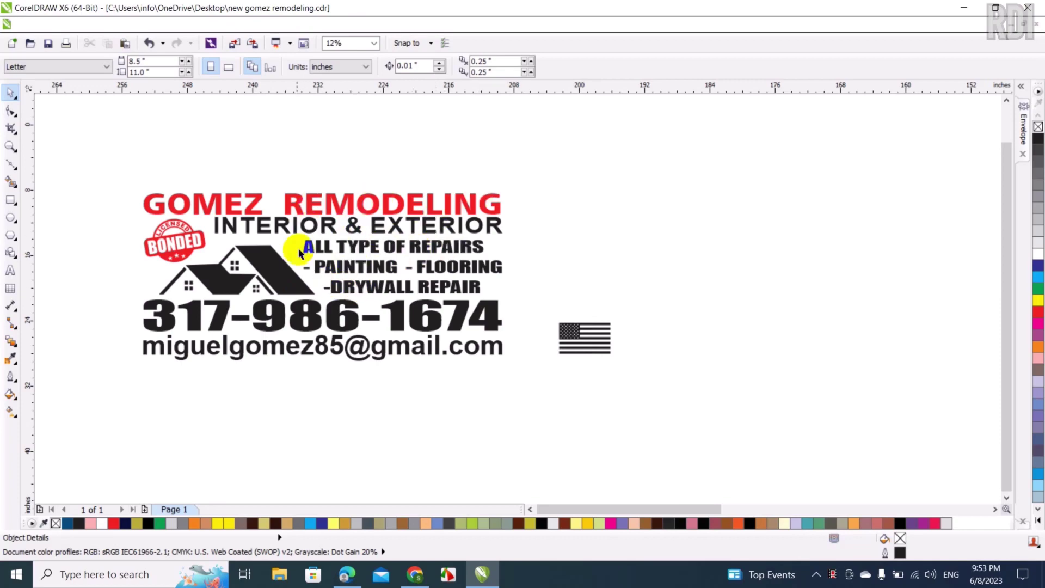
scroll(229, 254, "up", 3)
scroll(248, 274, "up", 2)
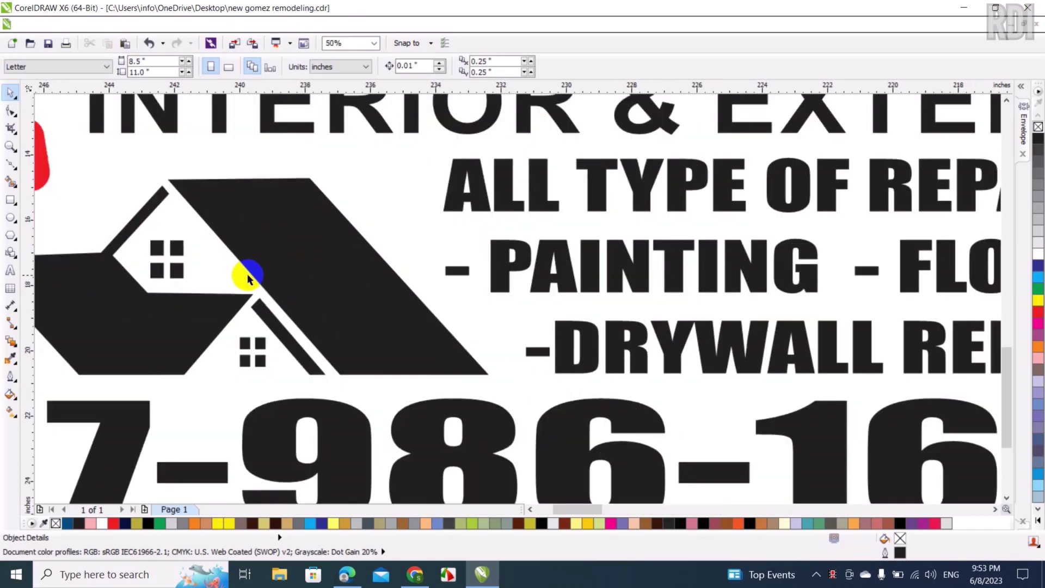
scroll(247, 274, "up", 1)
scroll(196, 237, "up", 2)
scroll(196, 237, "down", 2)
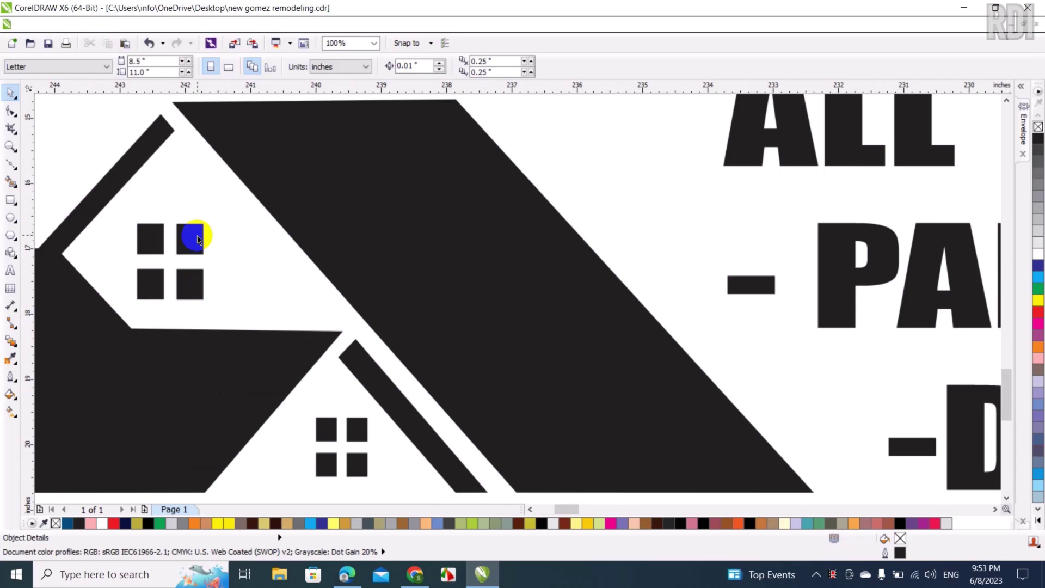
scroll(196, 237, "down", 3)
left_click_drag(587, 509, 563, 509)
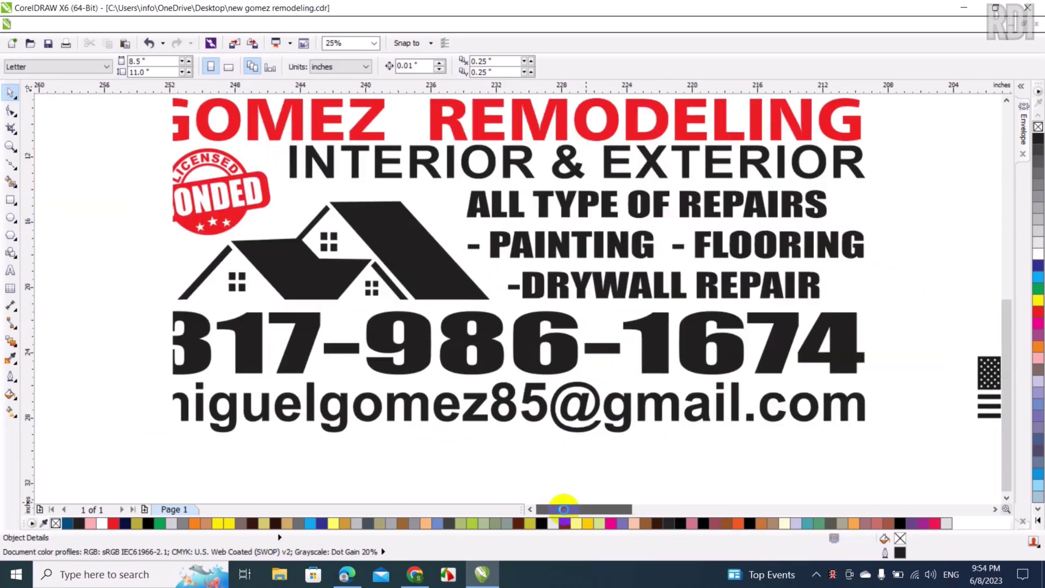
scroll(622, 463, "down", 1)
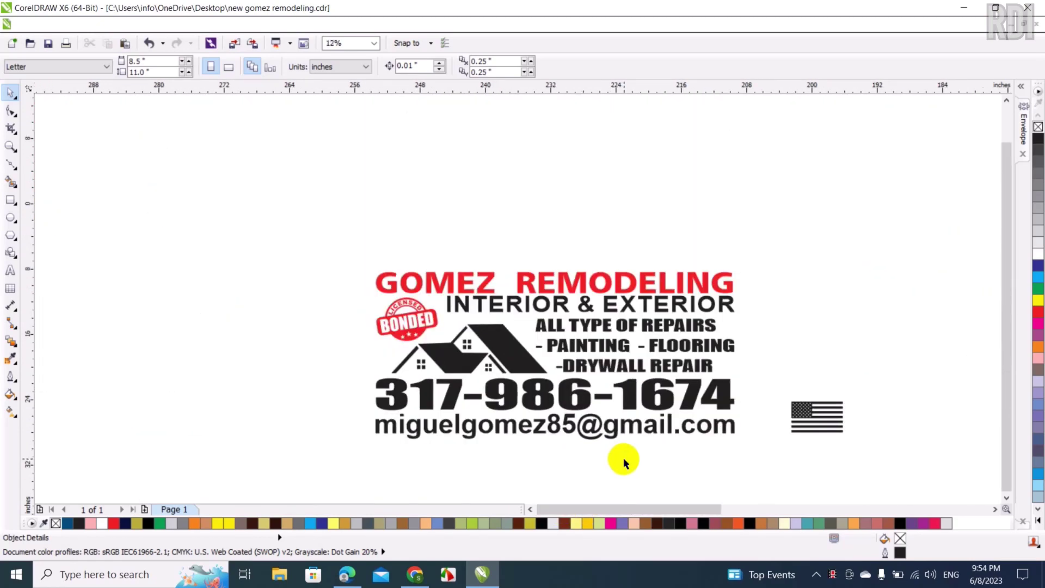